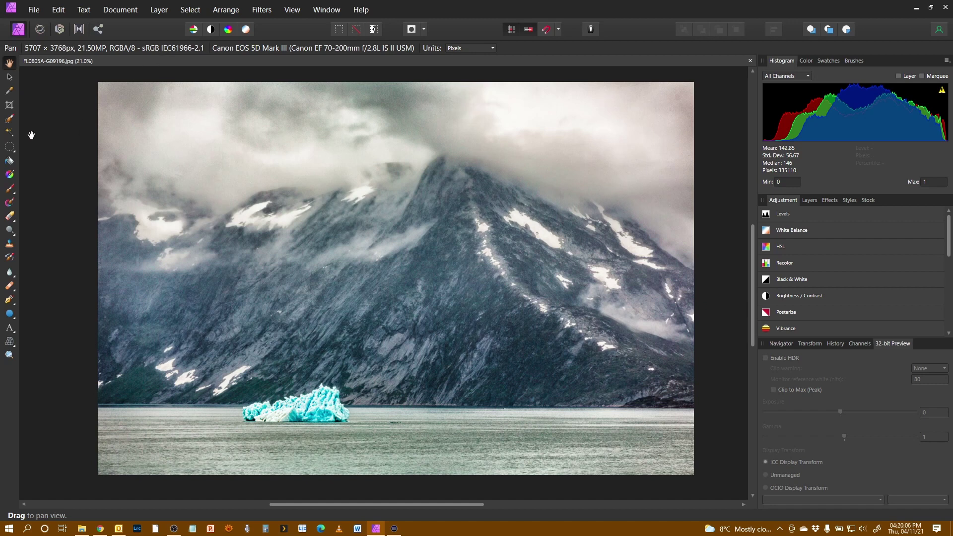
# Examine the options of the Paint Brush, Elliptical Marquee, Blur Brush and Color Picker tools, ending on the View tool.
pyautogui.click(10, 191)
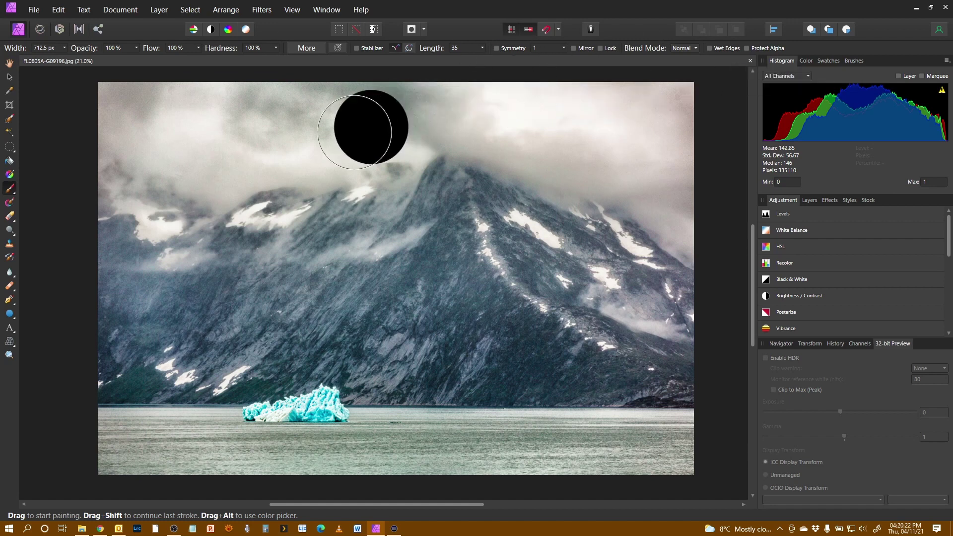
pyautogui.click(10, 148)
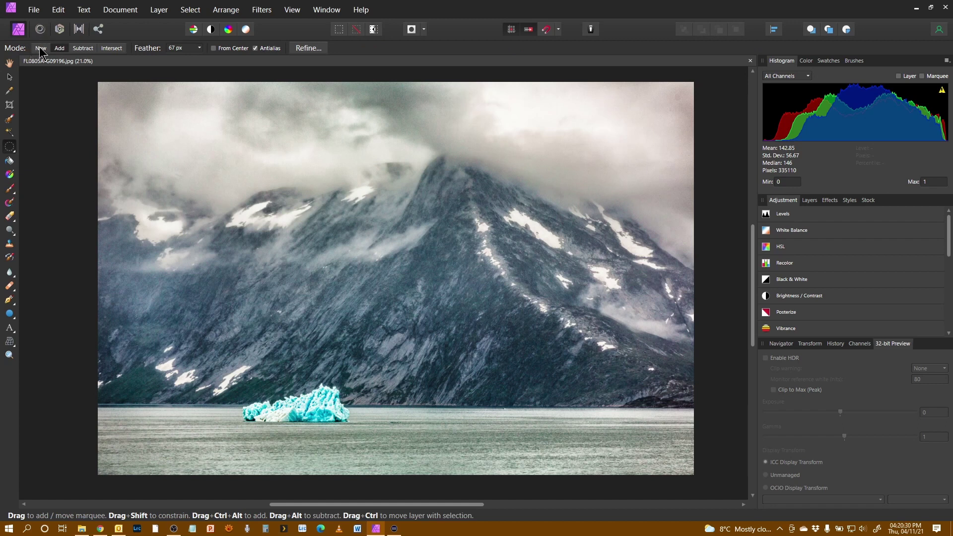
pyautogui.click(10, 275)
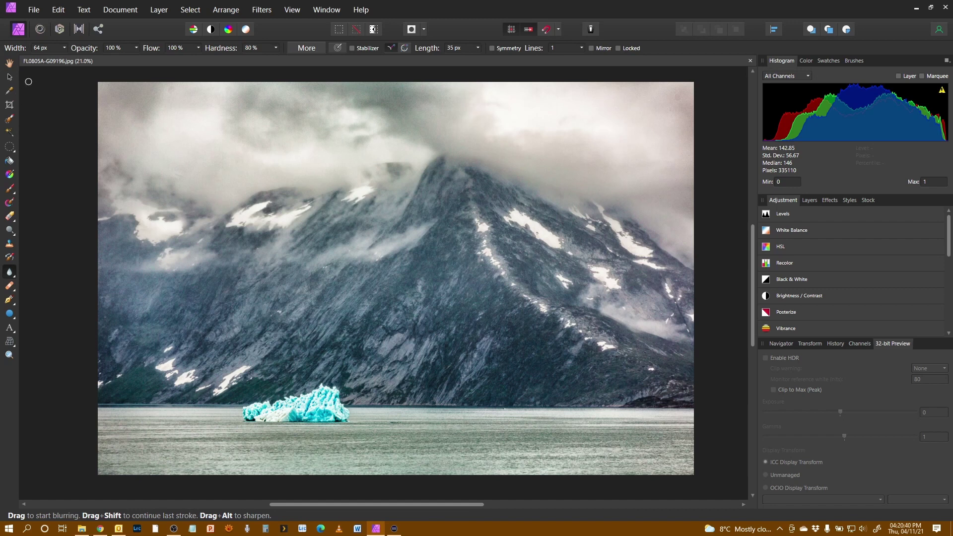
pyautogui.click(9, 91)
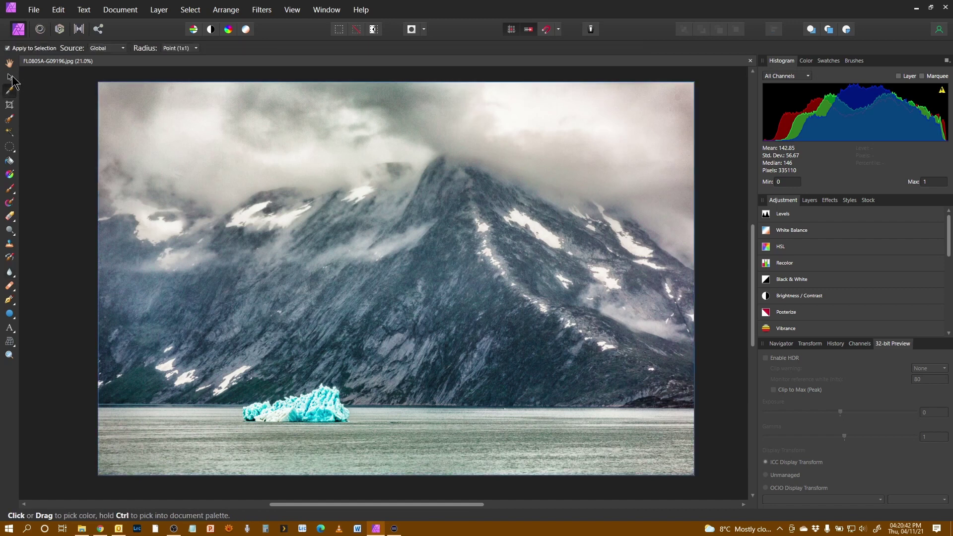
pyautogui.click(10, 64)
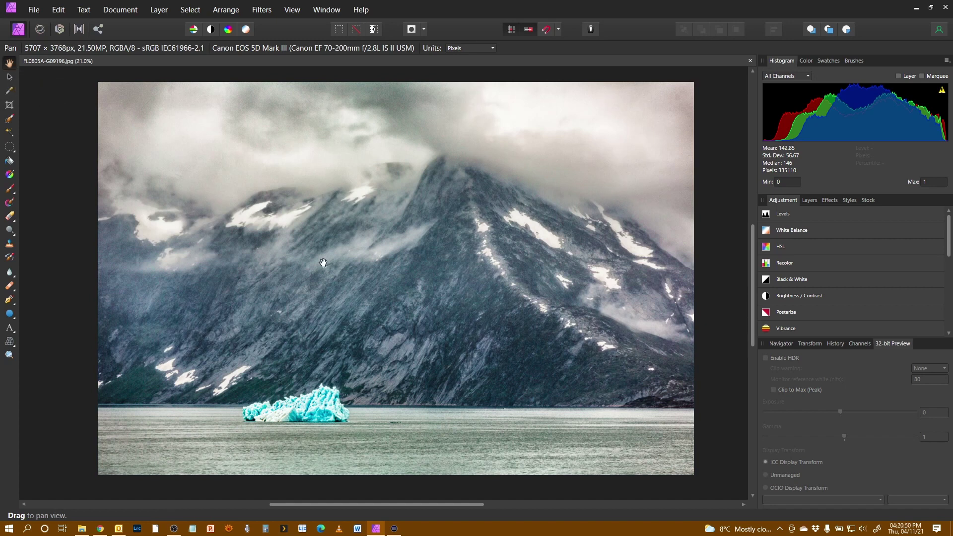
# Pan the iceberg photo around the canvas and shift it vertically.
pyautogui.moveTo(365, 270)
pyautogui.mouseDown()
pyautogui.moveTo(396, 287)
pyautogui.moveTo(330, 278)
pyautogui.moveTo(351, 279)
pyautogui.mouseUp()
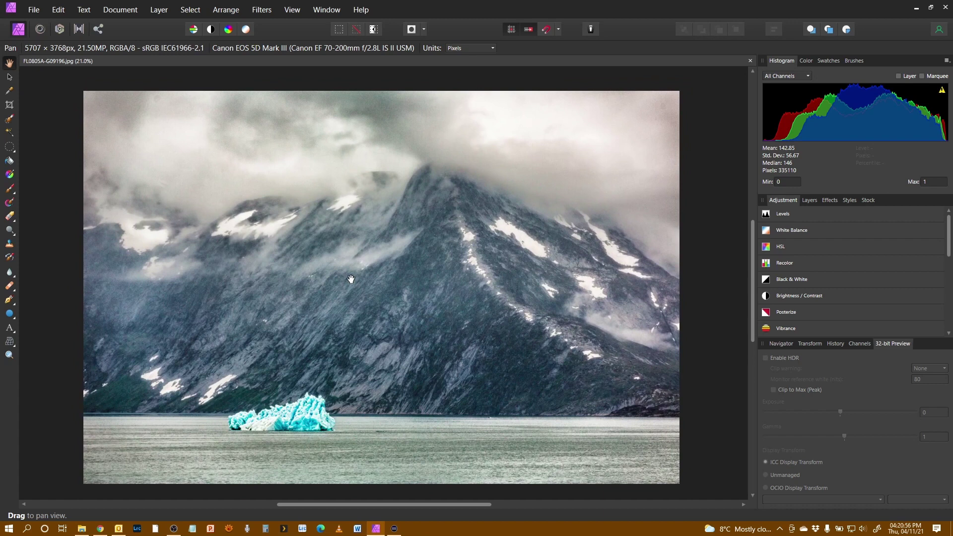
pyautogui.scroll(4, 431, 270)
pyautogui.scroll(-3, 430, 270)
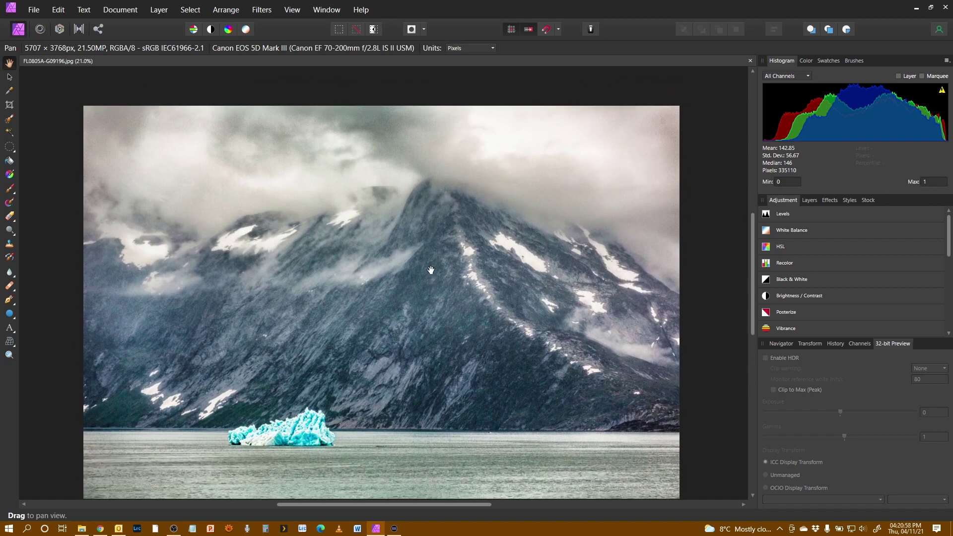
pyautogui.scroll(-2, 431, 270)
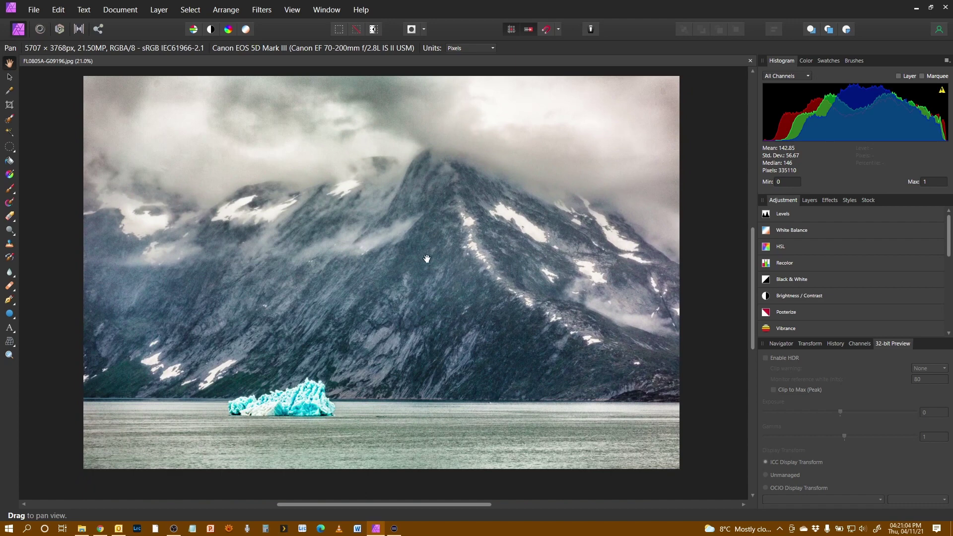
# Zoom in on the mountain slope for a close look, and zoom back out to see the whole photo.
pyautogui.scroll(2, 425, 258)
pyautogui.scroll(9, 425, 258)
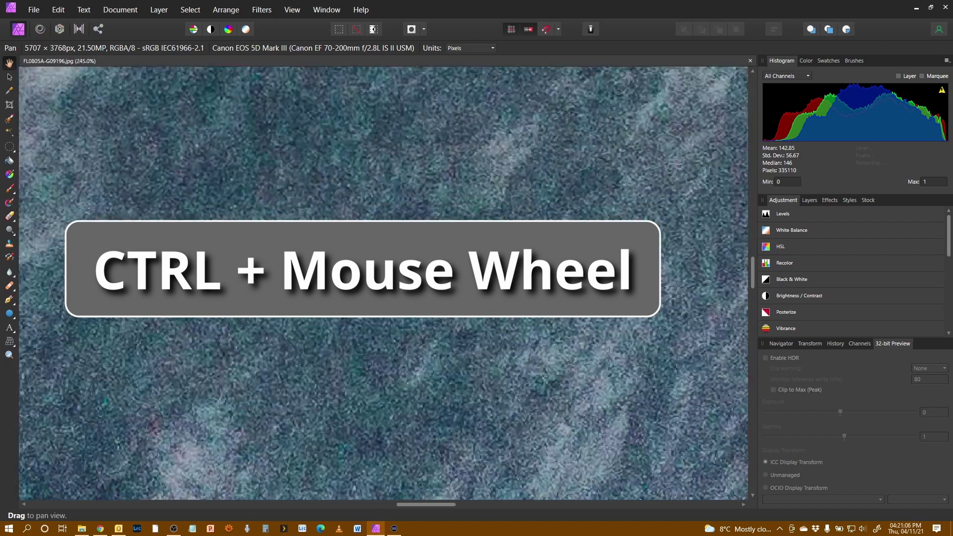
pyautogui.scroll(-15, 425, 258)
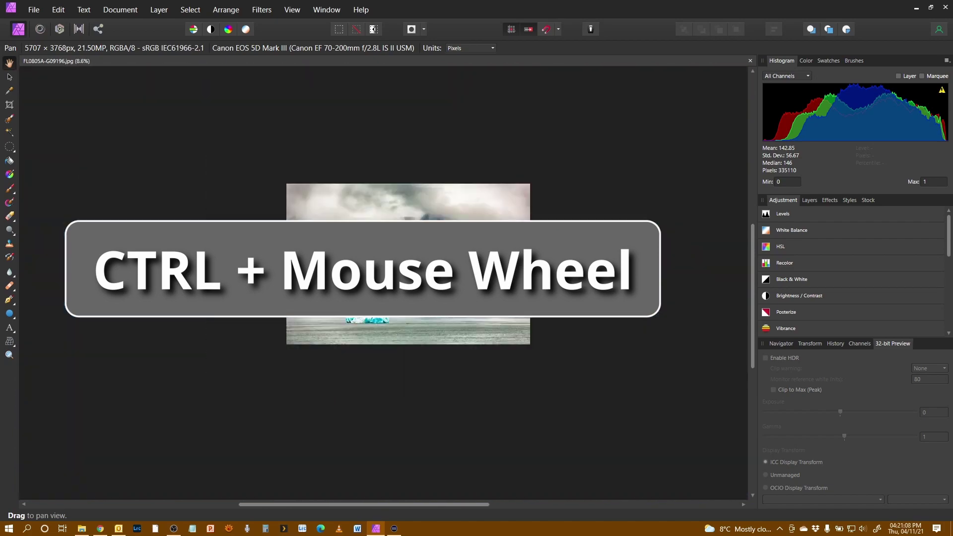
pyautogui.scroll(7, 427, 258)
pyautogui.scroll(-3, 427, 258)
pyautogui.scroll(5, 427, 258)
pyautogui.scroll(-6, 427, 258)
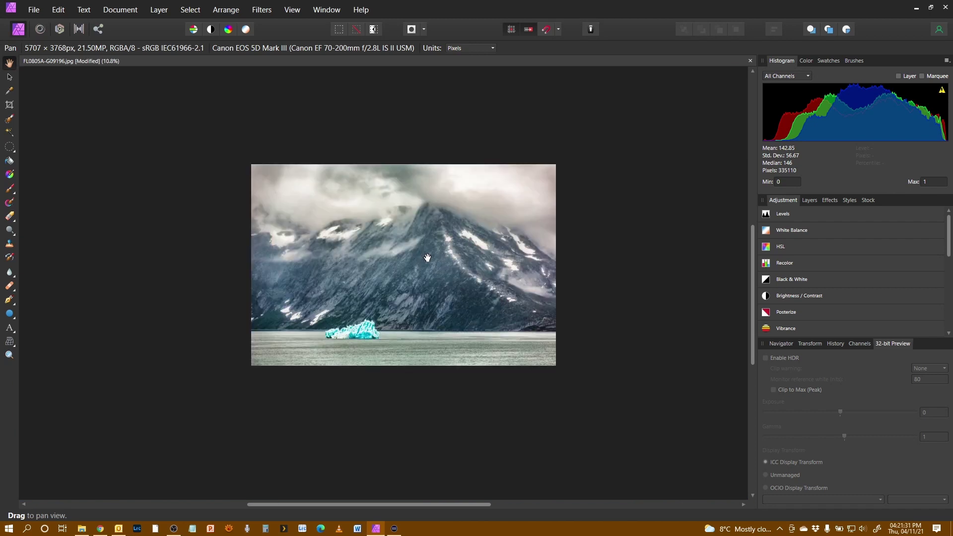
# Inspect the photo at 100% zoom, panning across the mountain, and fit the whole image to the window.
pyautogui.hotkey('ctrl', '1')
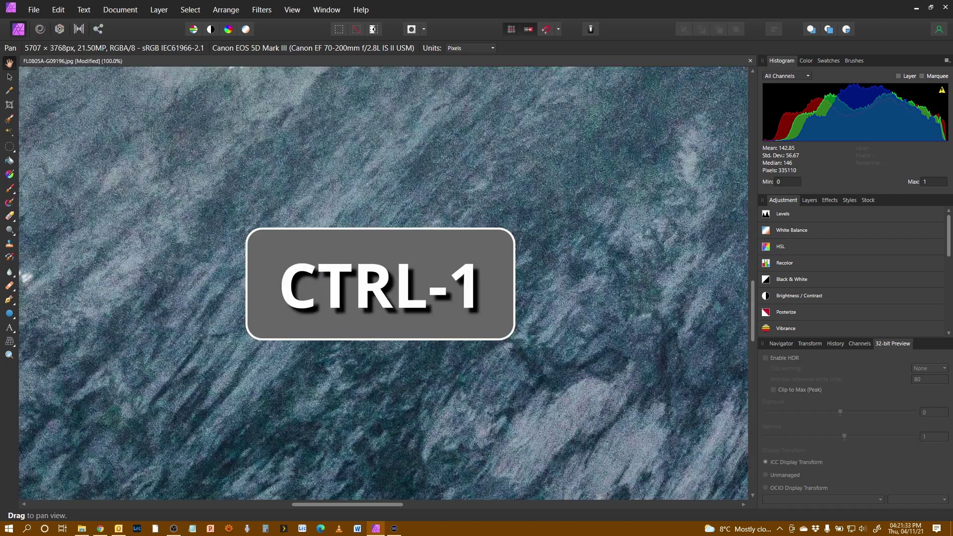
pyautogui.moveTo(330, 213); pyautogui.dragTo(541, 444)
pyautogui.hotkey('ctrl', '0')
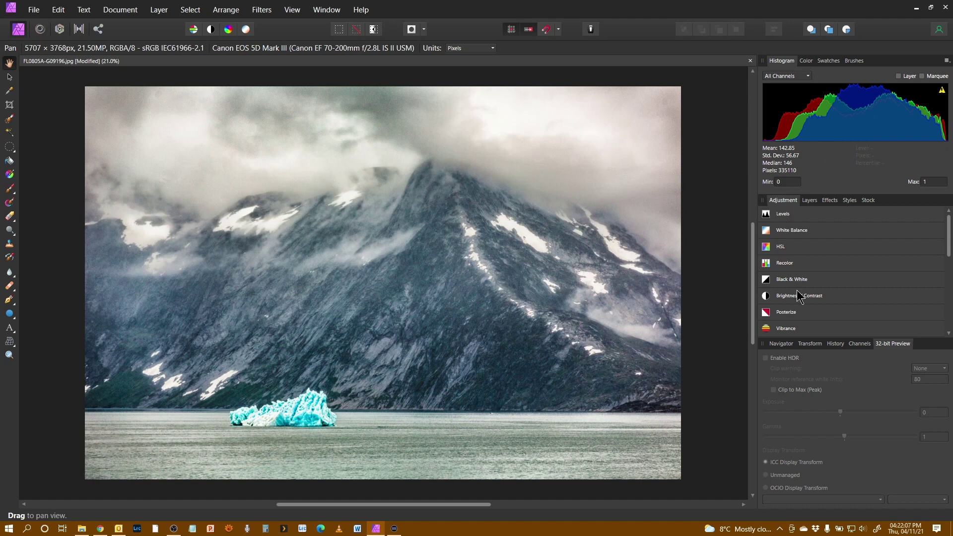
# Look through the Layers, Effects, Color, Brushes and Swatches panels, ending on the Histogram.
pyautogui.click(810, 200)
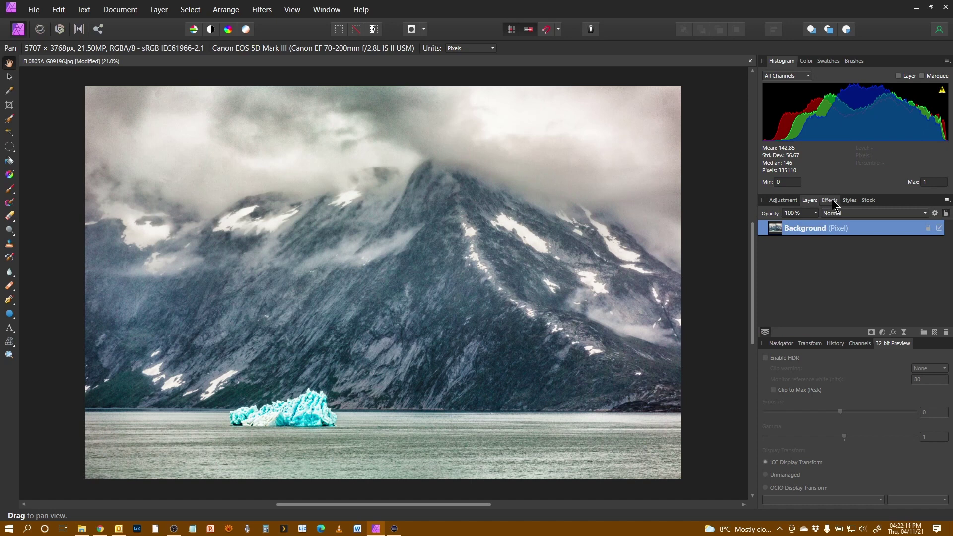
pyautogui.click(832, 202)
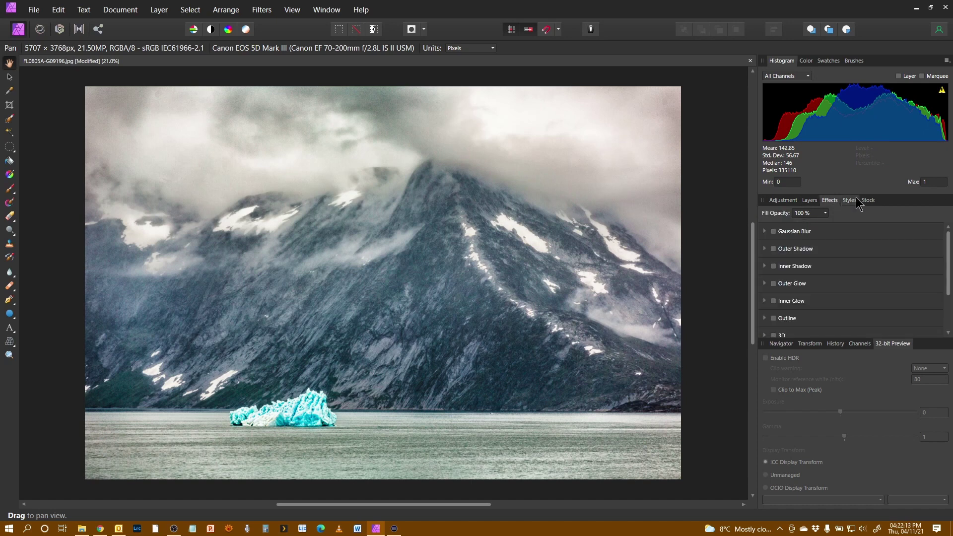
pyautogui.click(809, 61)
pyautogui.click(857, 61)
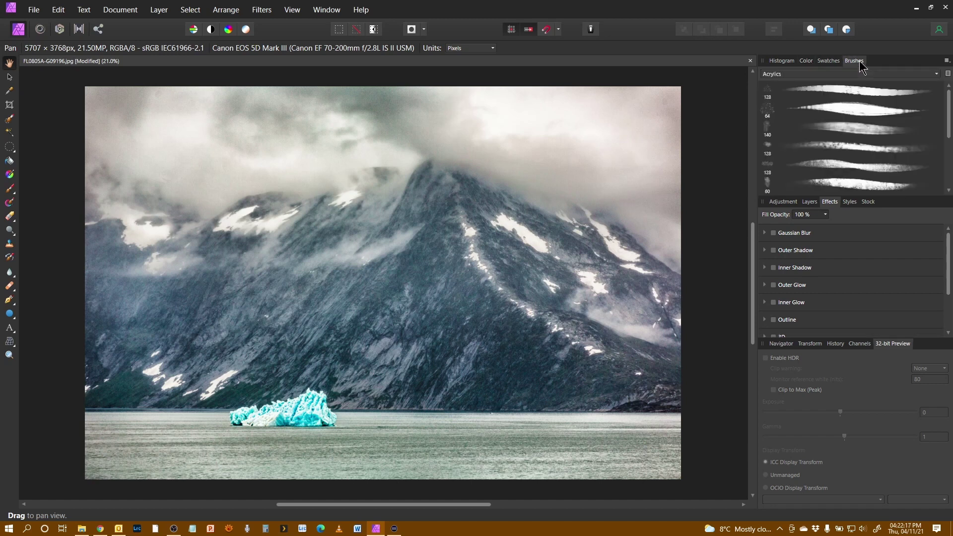
pyautogui.click(806, 61)
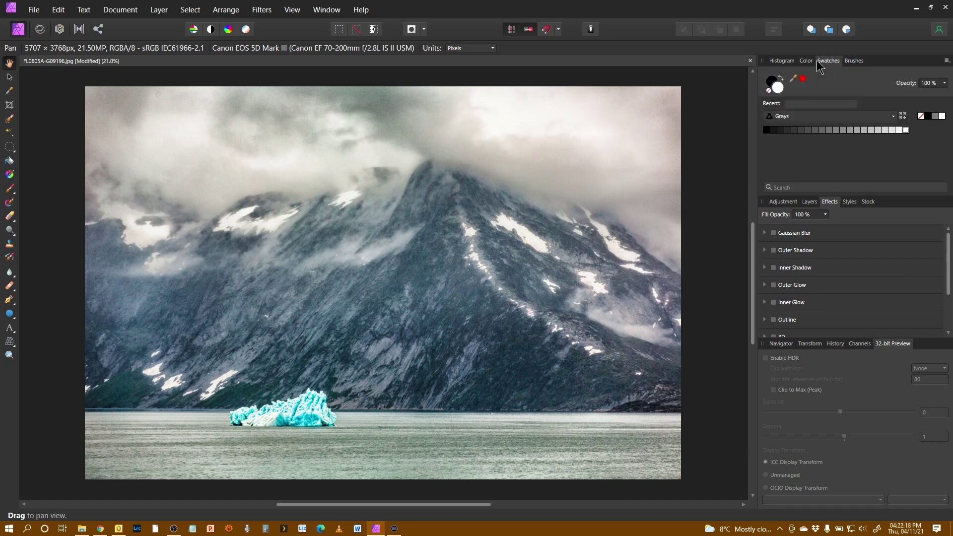
pyautogui.click(782, 60)
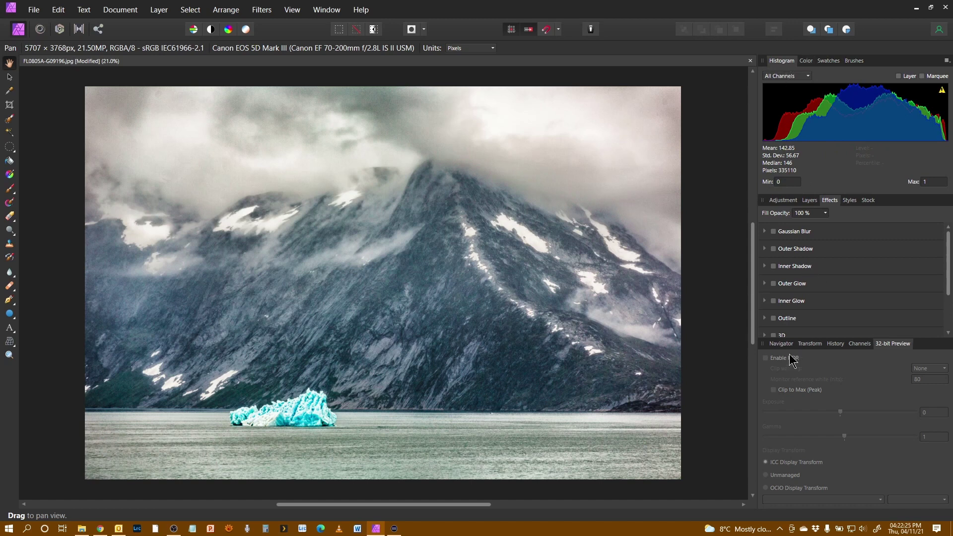
# Undock the Histogram panel and float it over the mountain photo.
pyautogui.moveTo(783, 64); pyautogui.dragTo(548, 150)
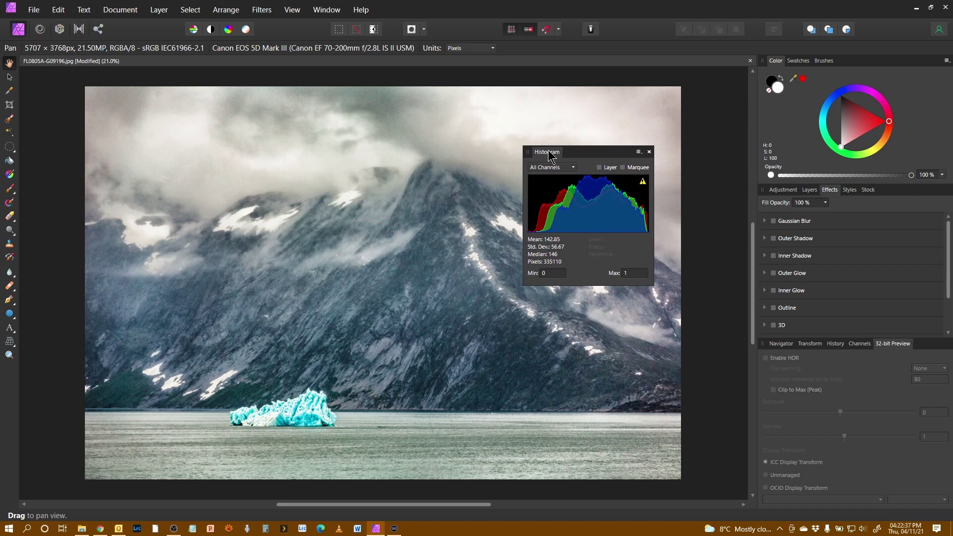
pyautogui.moveTo(548, 155); pyautogui.dragTo(531, 160)
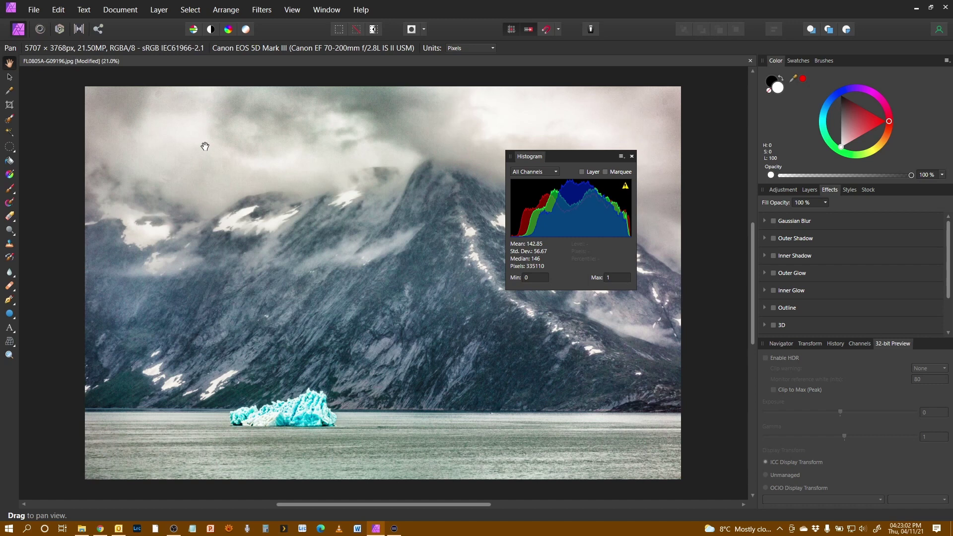
# Show the Info panel and dock it in the right studio, just above the Transform panel group.
pyautogui.click(292, 11)
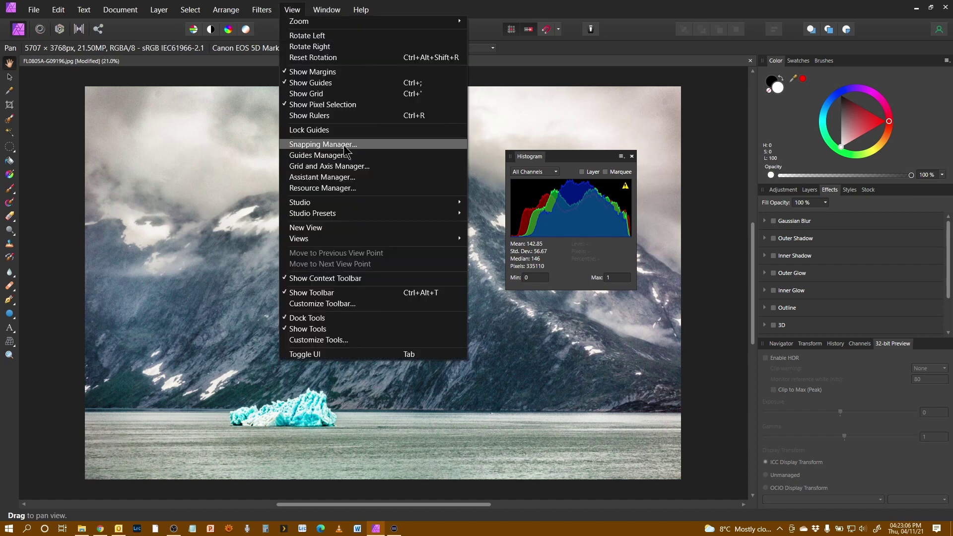
pyautogui.moveTo(374, 207)
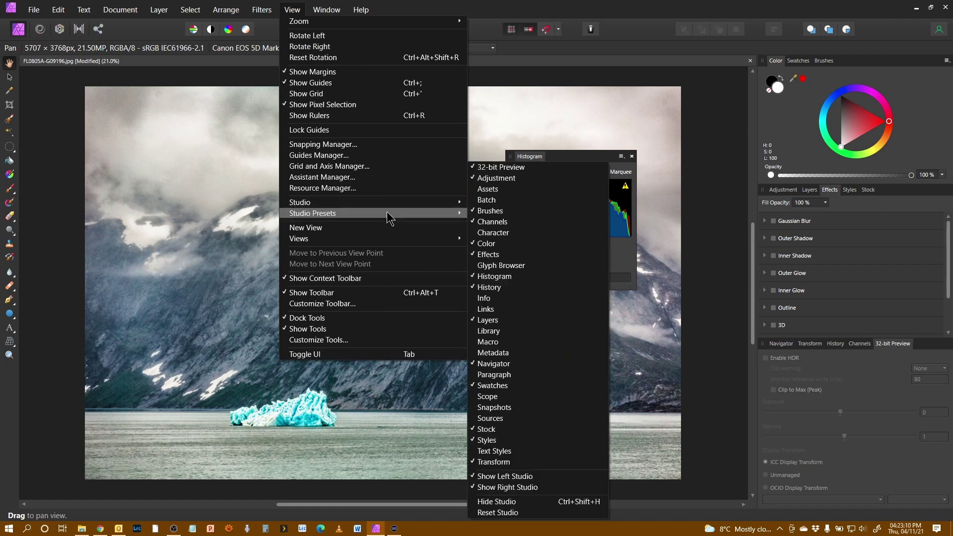
pyautogui.click(545, 299)
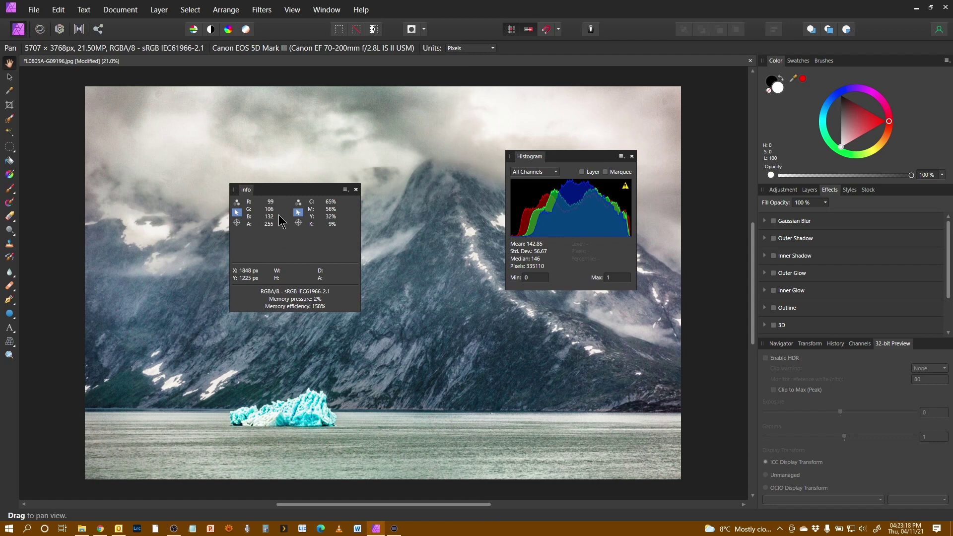
pyautogui.moveTo(287, 189); pyautogui.dragTo(343, 233)
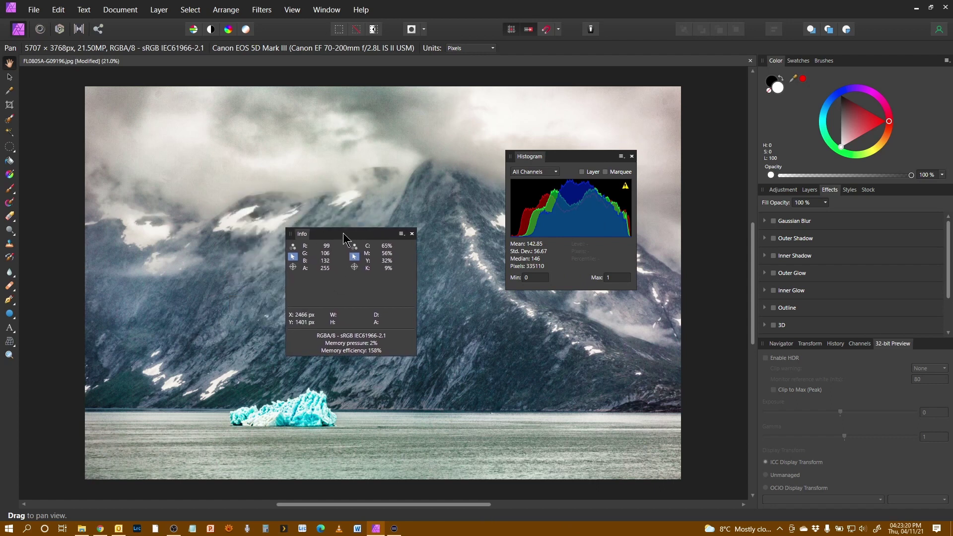
pyautogui.moveTo(301, 235); pyautogui.dragTo(808, 336)
pyautogui.moveTo(809, 339); pyautogui.dragTo(809, 341)
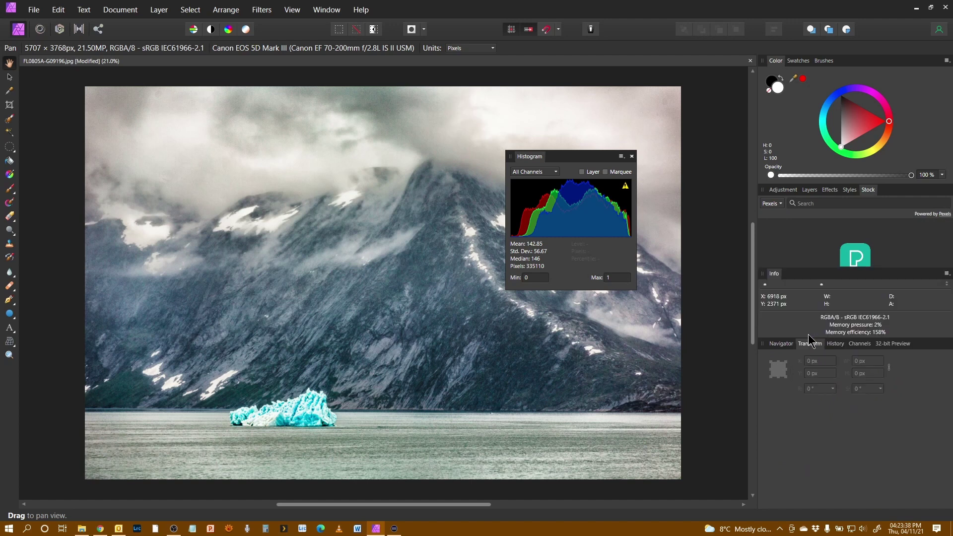
# Build a left studio column with the Info panel on top, Layers in the middle and Histogram at the bottom.
pyautogui.moveTo(775, 274); pyautogui.dragTo(30, 174)
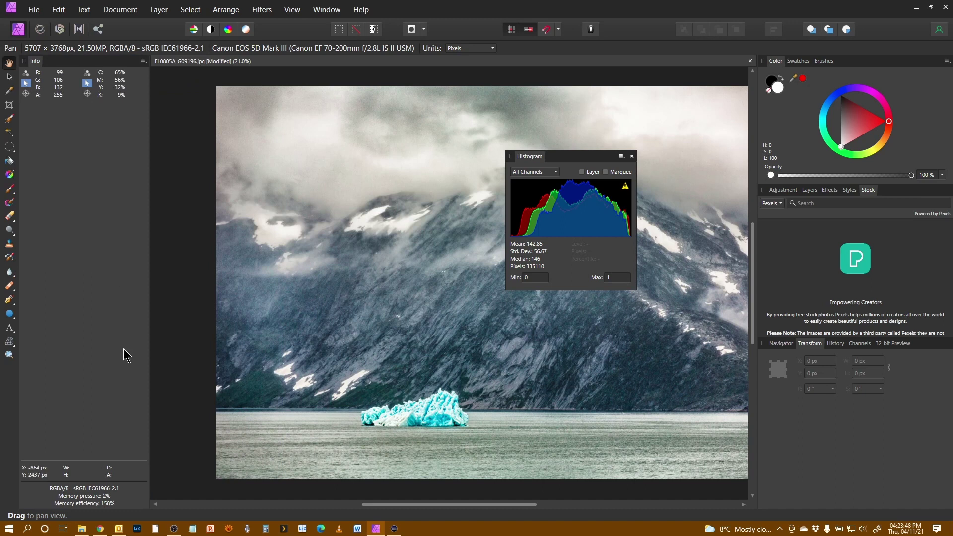
pyautogui.moveTo(532, 156); pyautogui.dragTo(67, 503)
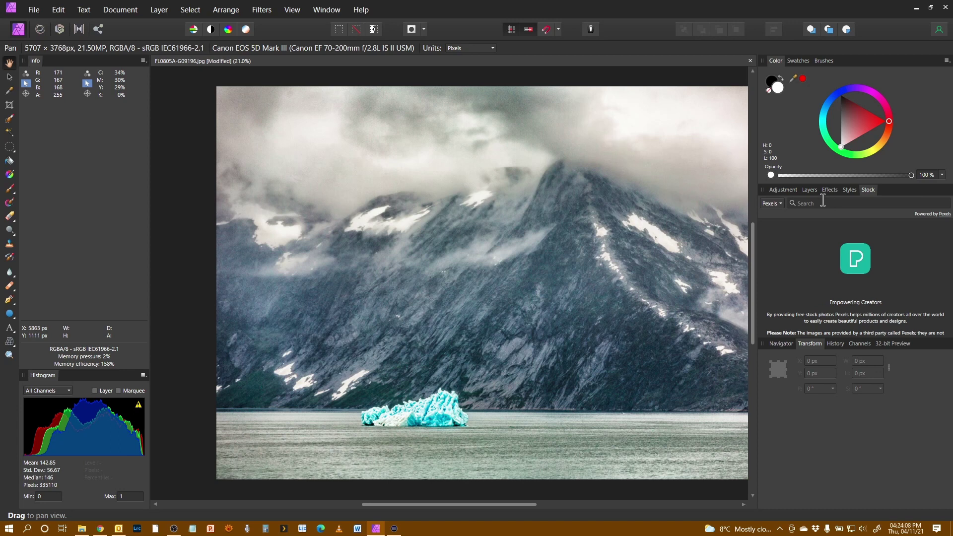
pyautogui.click(809, 190)
pyautogui.moveTo(808, 194); pyautogui.dragTo(48, 364)
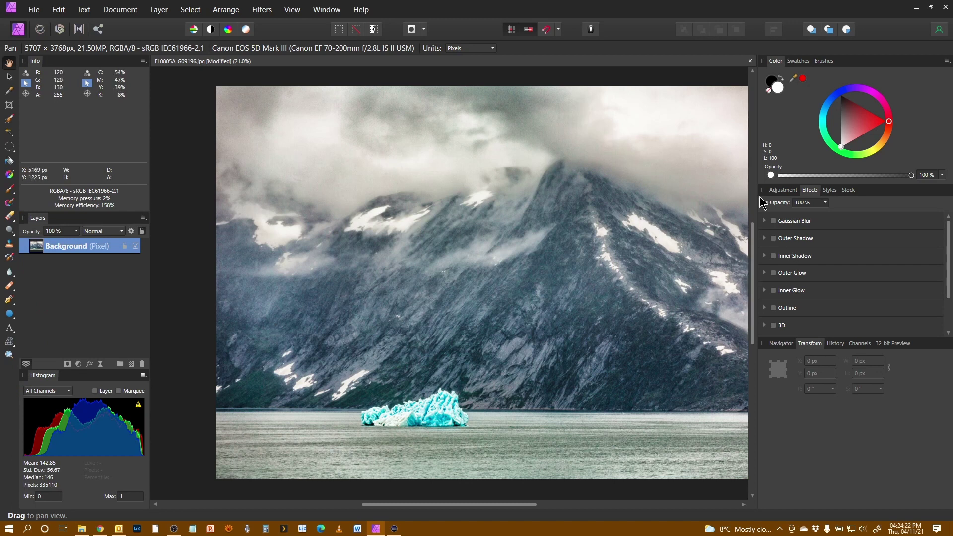
# Undock the Stock panel from the right studio and close it.
pyautogui.click(850, 191)
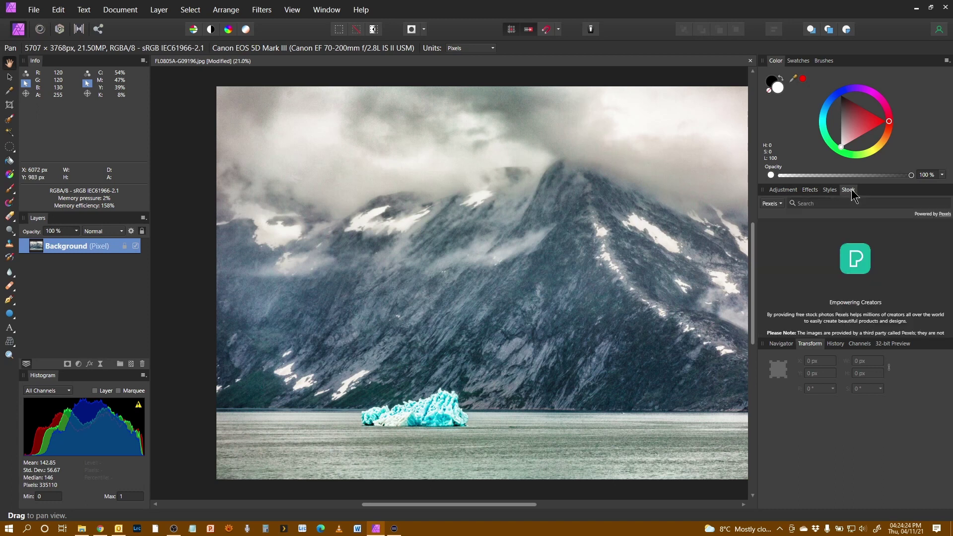
pyautogui.moveTo(850, 192); pyautogui.dragTo(574, 245)
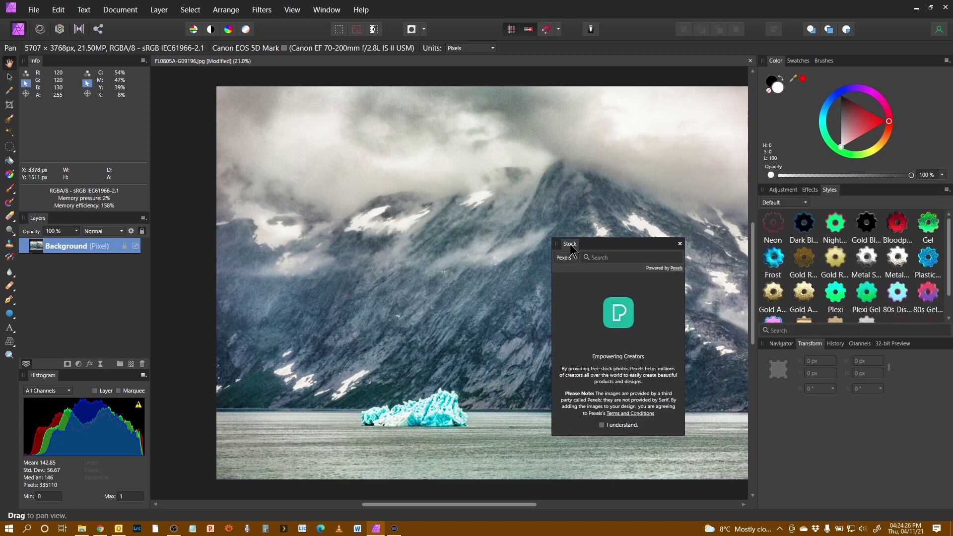
pyautogui.click(679, 244)
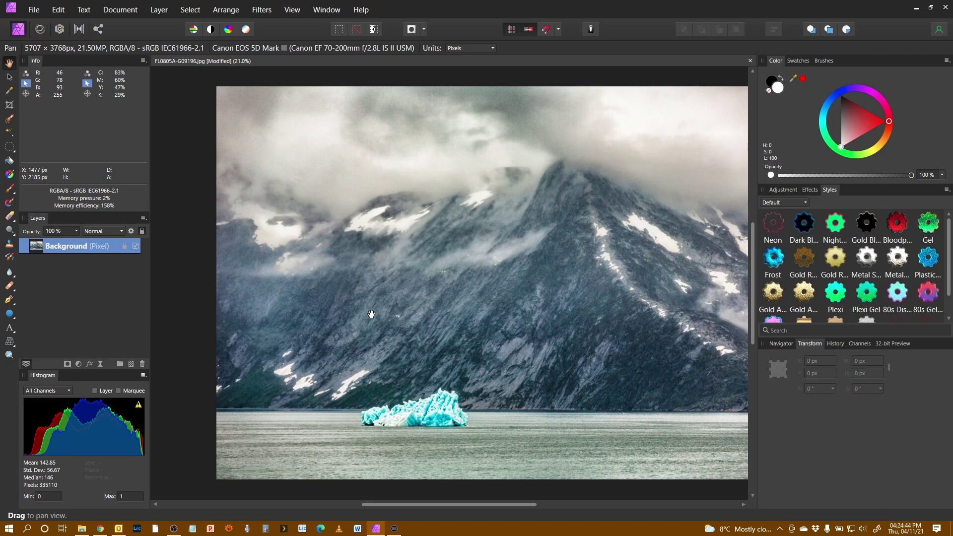
# Reset the studio to restore the default panel arrangement.
pyautogui.click(291, 10)
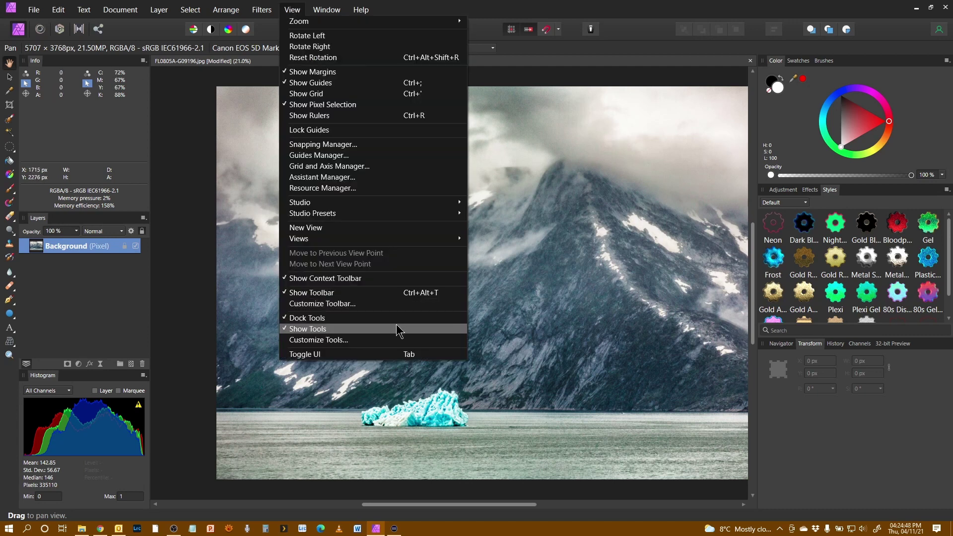
pyautogui.moveTo(387, 207)
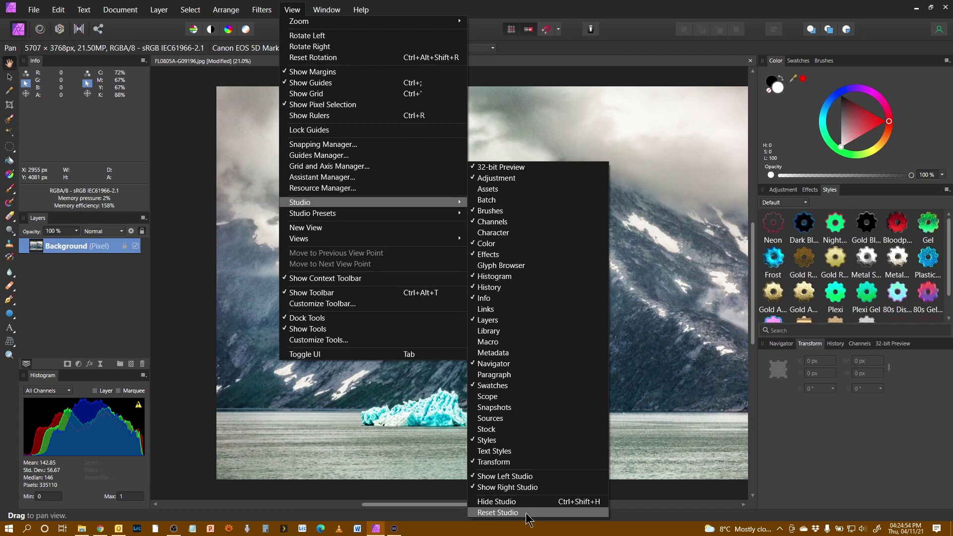
pyautogui.click(498, 513)
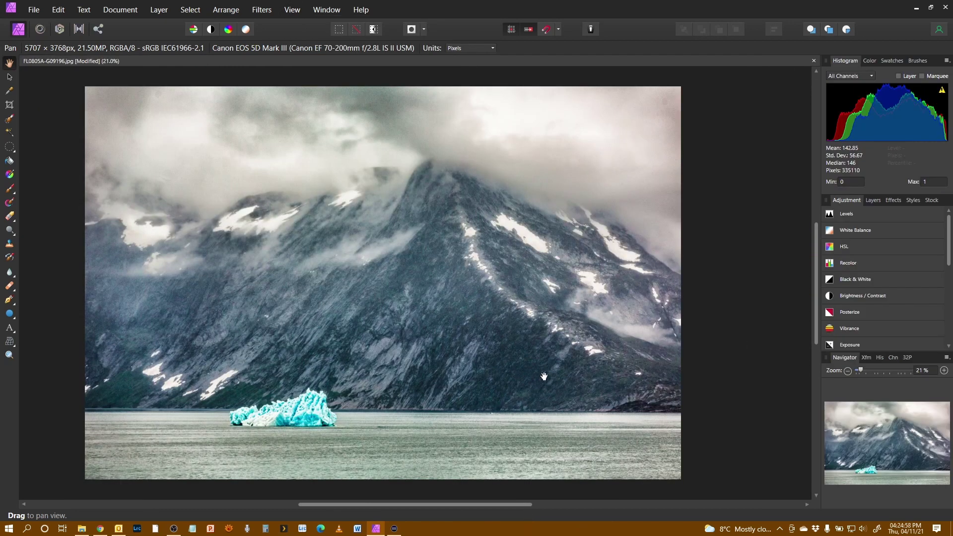
# Move the Layers panel out of the Adjustment group and dock it as its own group at the bottom of the right studio.
pyautogui.click(873, 201)
pyautogui.moveTo(873, 201); pyautogui.dragTo(857, 496)
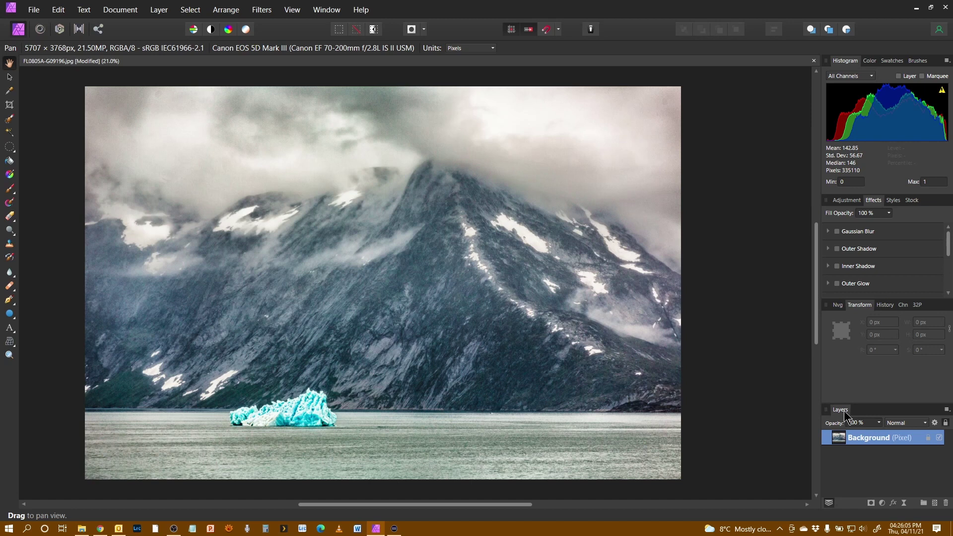
# Save the current panel arrangement as a new custom studio preset.
pyautogui.click(292, 10)
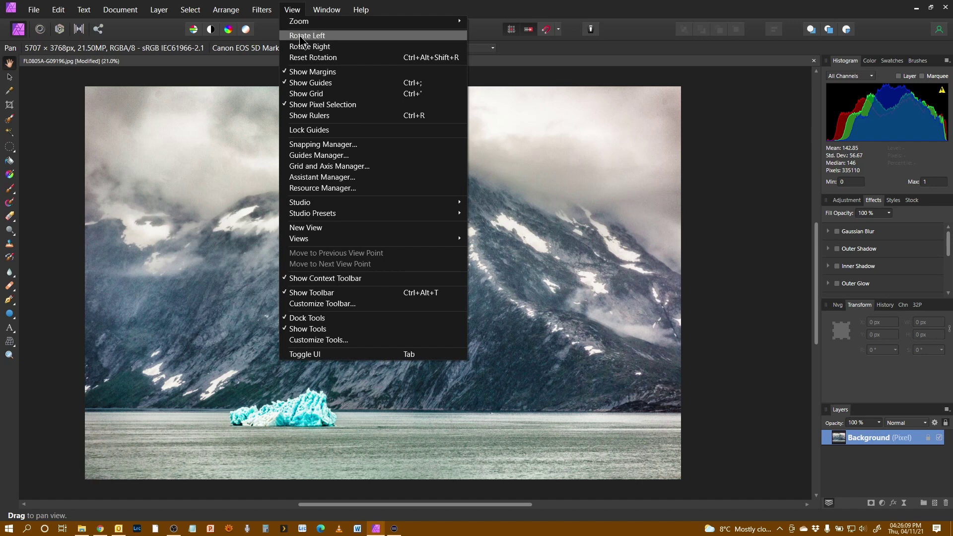
pyautogui.moveTo(367, 216)
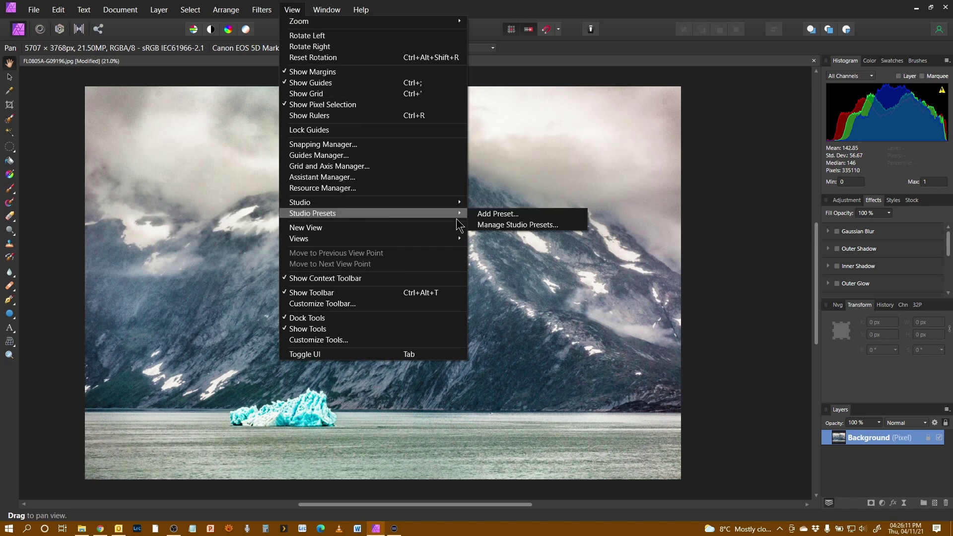
pyautogui.click(506, 215)
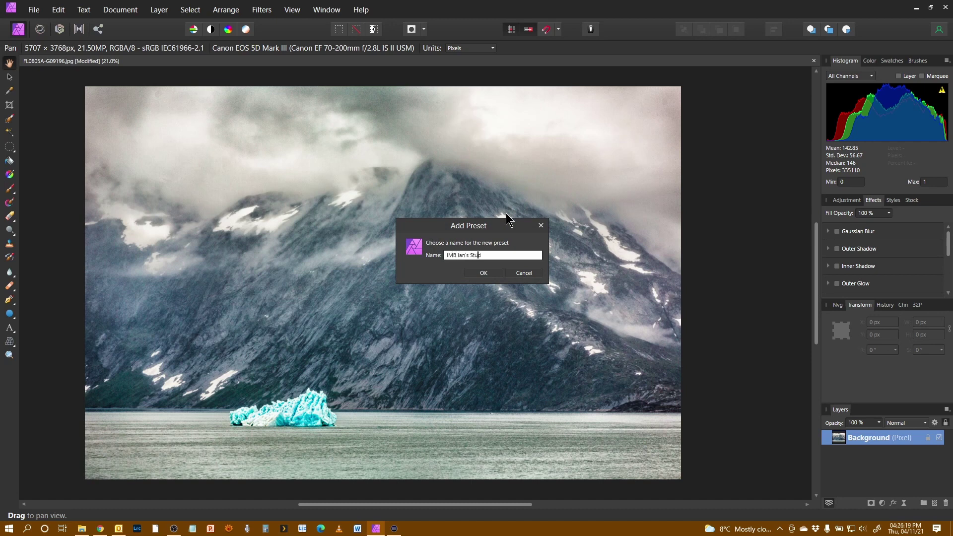
pyautogui.click(487, 271)
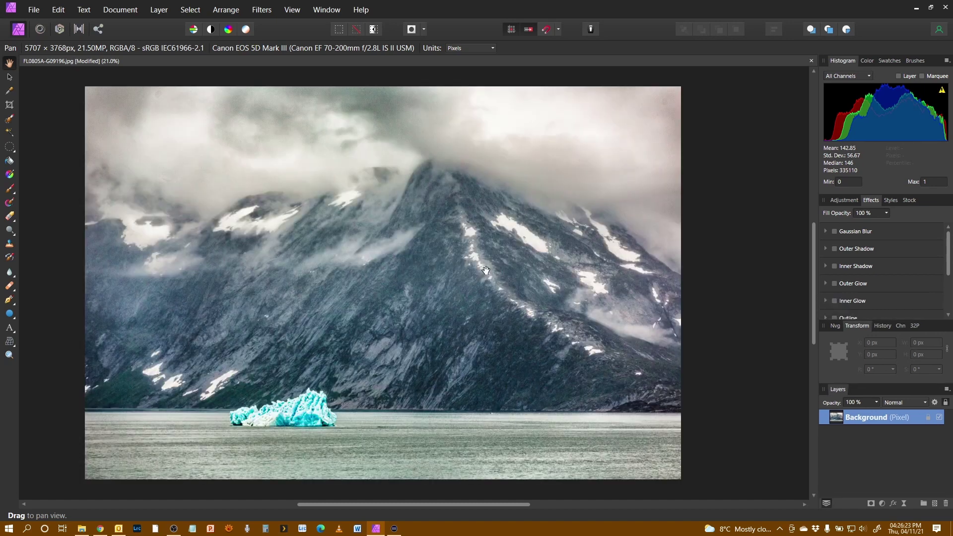
# Reset the studio to the default panel layout.
pyautogui.click(285, 12)
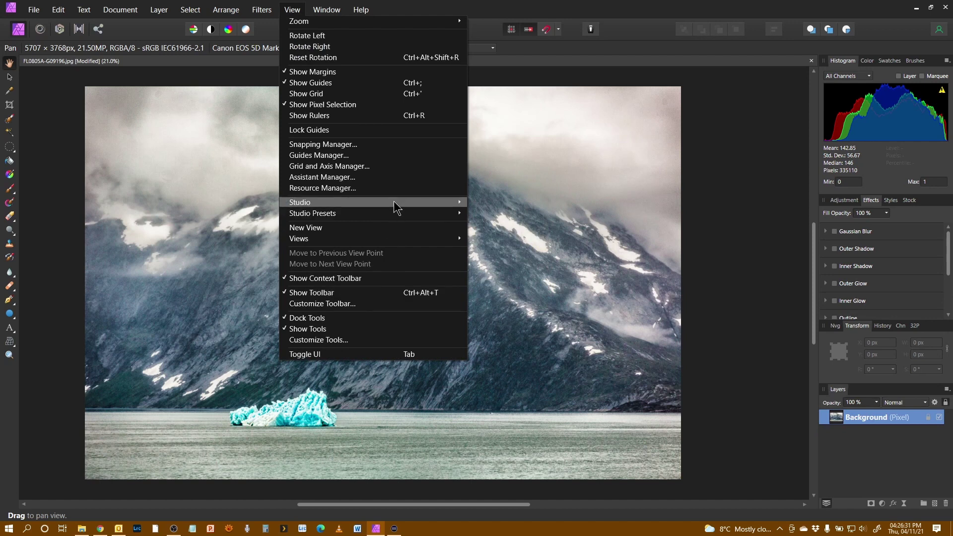
pyautogui.moveTo(394, 203)
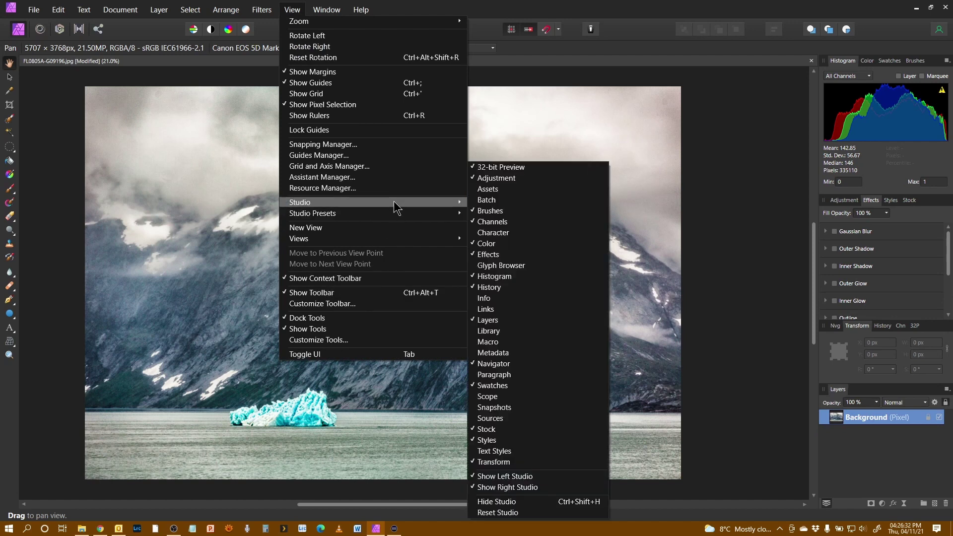
pyautogui.click(556, 514)
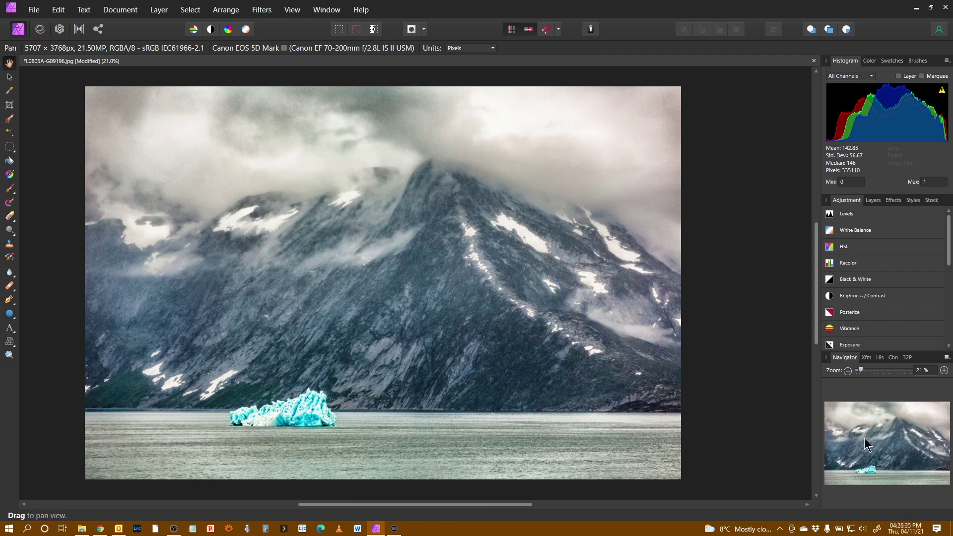
# Apply the saved custom studio preset to bring back the personal panel arrangement.
pyautogui.click(292, 9)
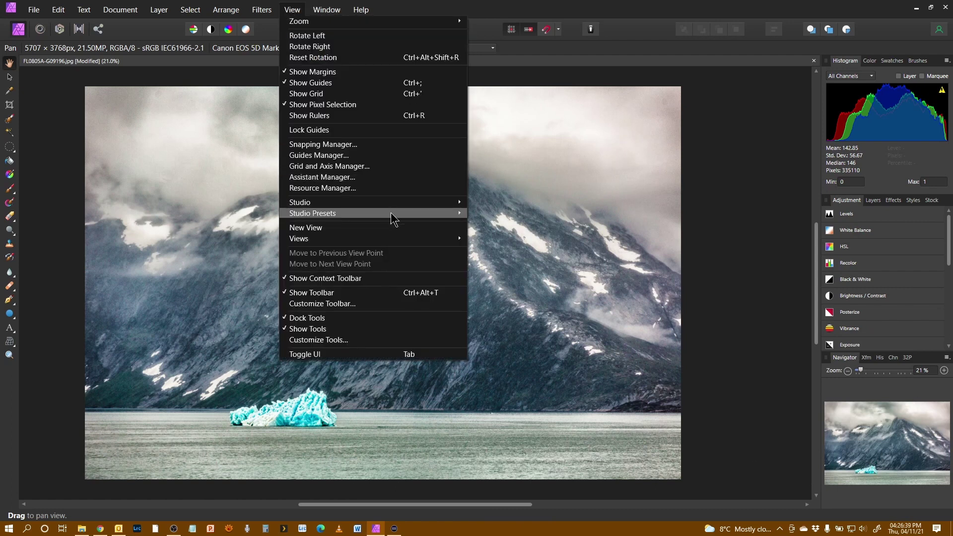
pyautogui.moveTo(391, 212)
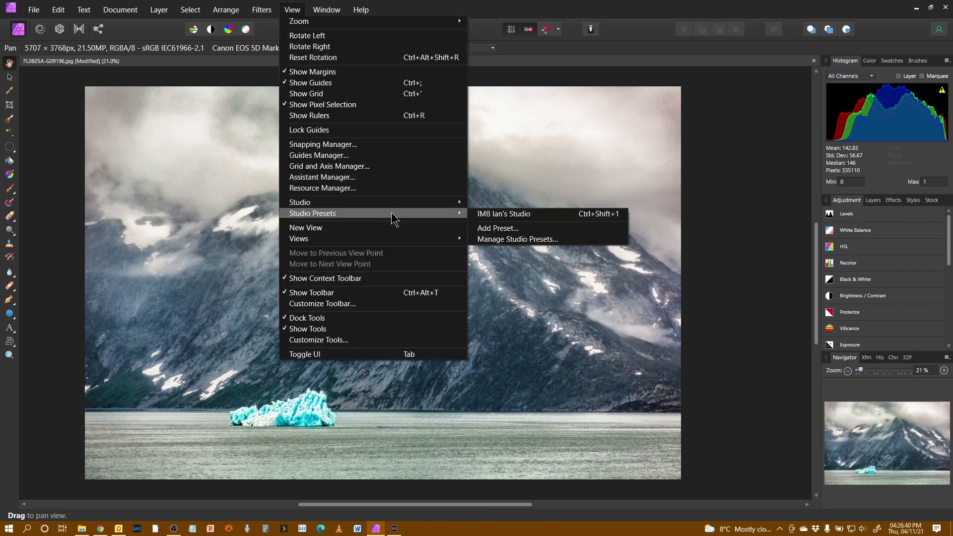
pyautogui.click(547, 211)
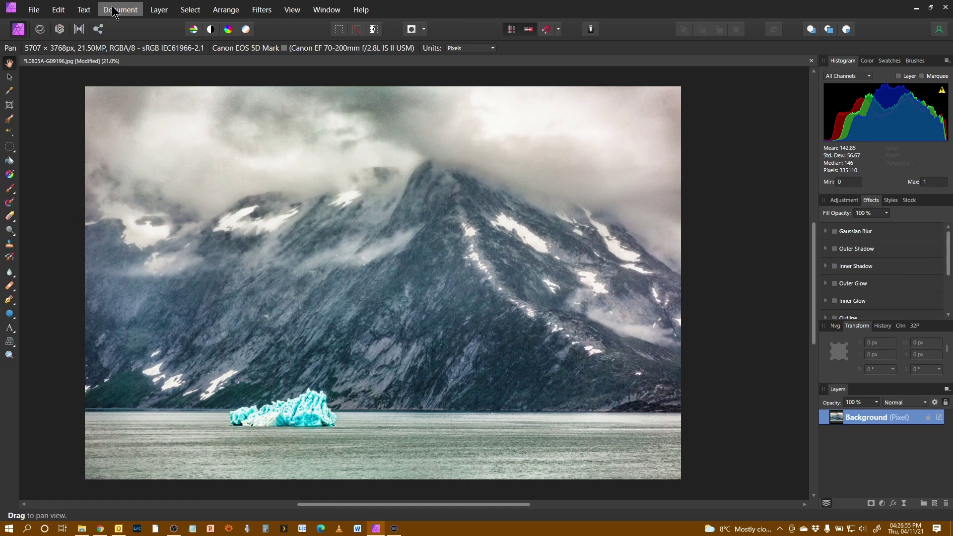
# Look through the toolbar customization items, add an extra My Account item before the Snapping group, and remove it again.
pyautogui.click(296, 11)
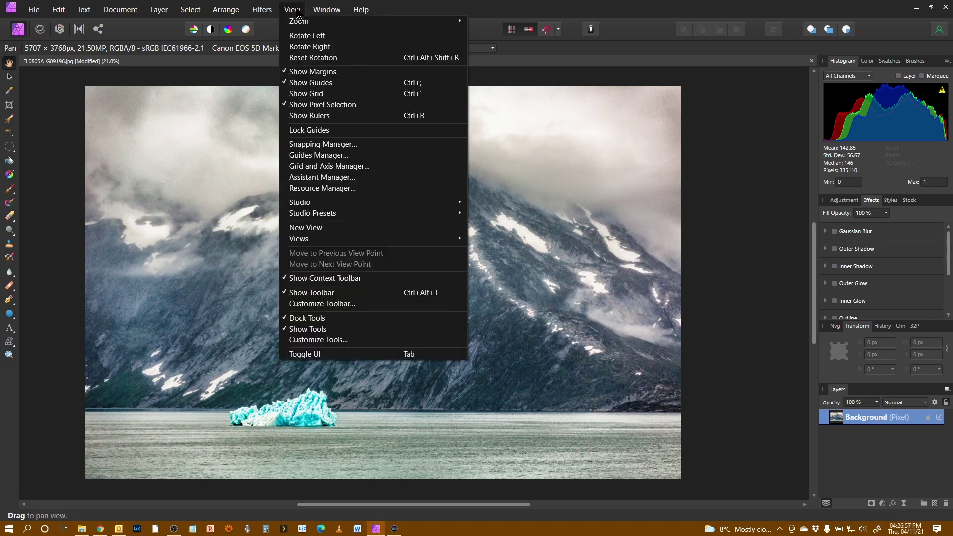
pyautogui.click(363, 305)
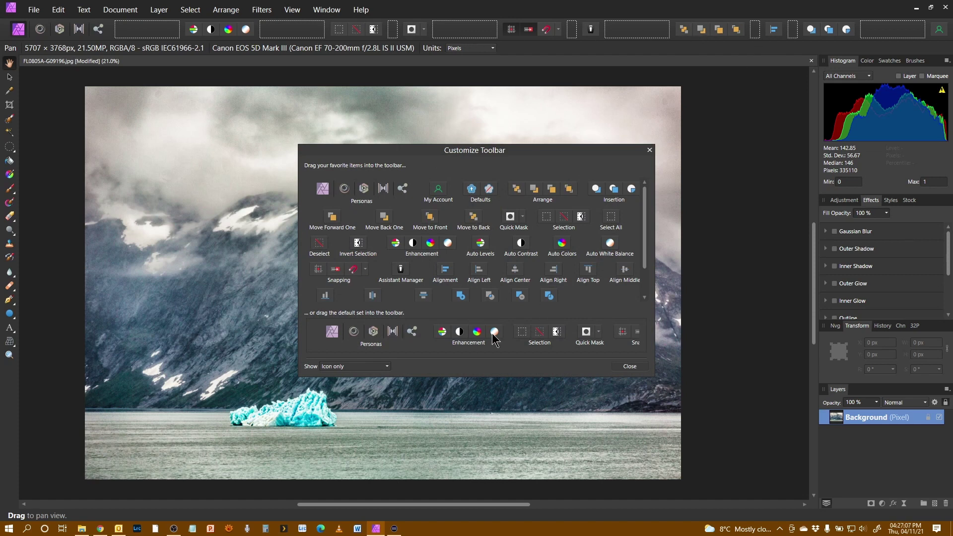
pyautogui.moveTo(648, 268); pyautogui.dragTo(651, 298)
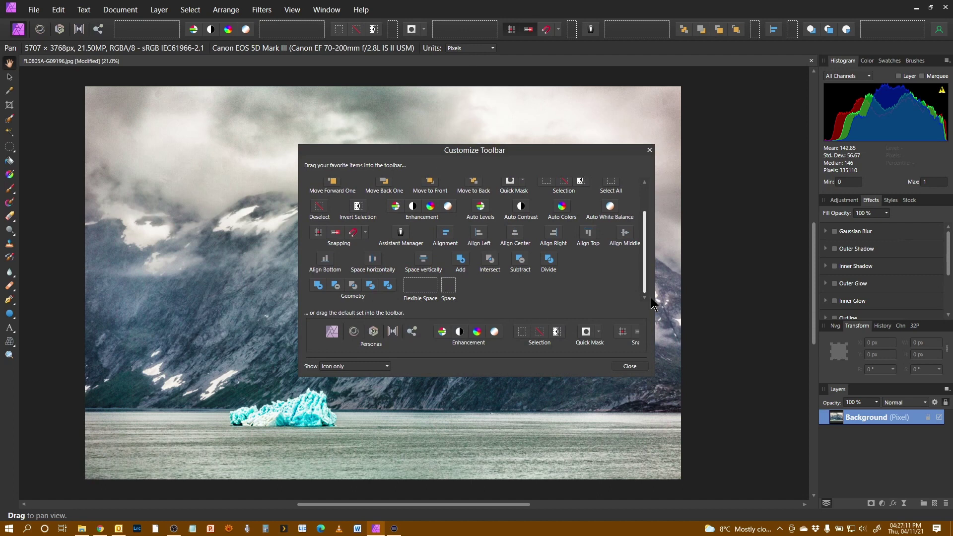
pyautogui.moveTo(649, 300); pyautogui.dragTo(641, 234)
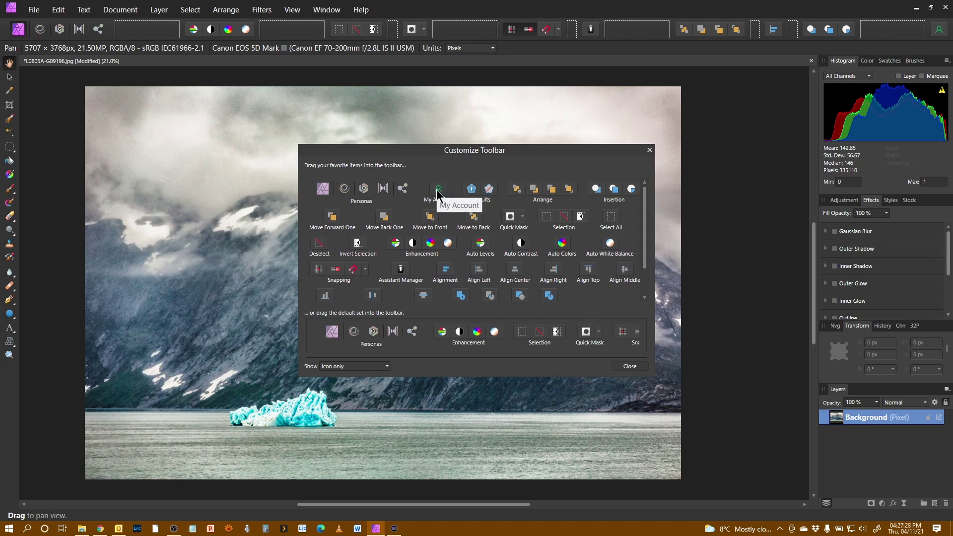
pyautogui.moveTo(438, 194); pyautogui.dragTo(492, 33)
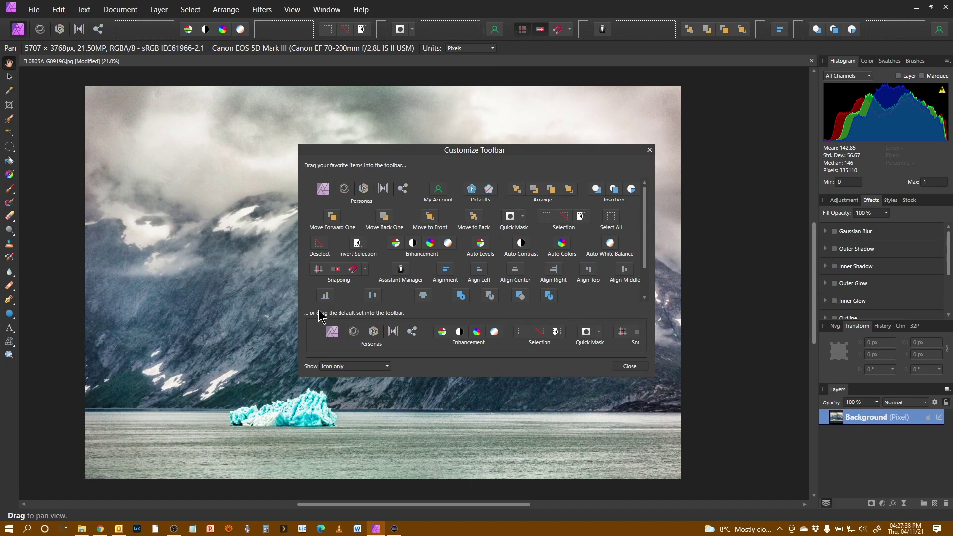
pyautogui.moveTo(495, 31); pyautogui.dragTo(405, 218)
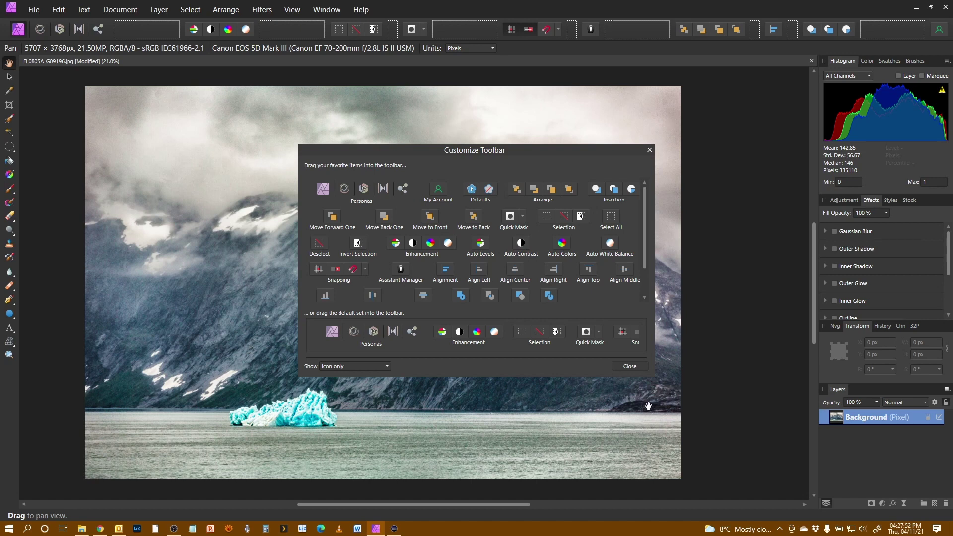
pyautogui.click(629, 367)
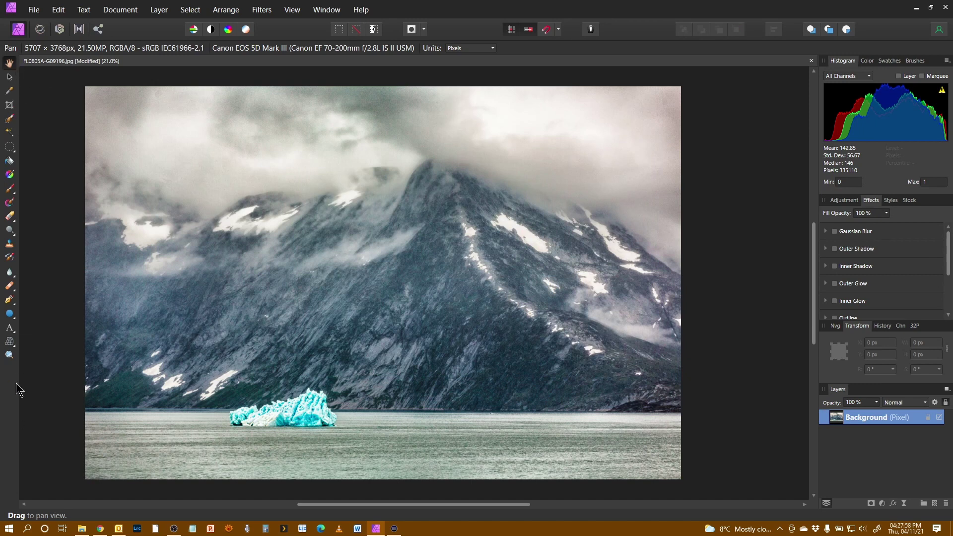
# Customize the tools by adding the blue gear-shaped tool below the Zoom tool, and finish the customization.
pyautogui.click(292, 11)
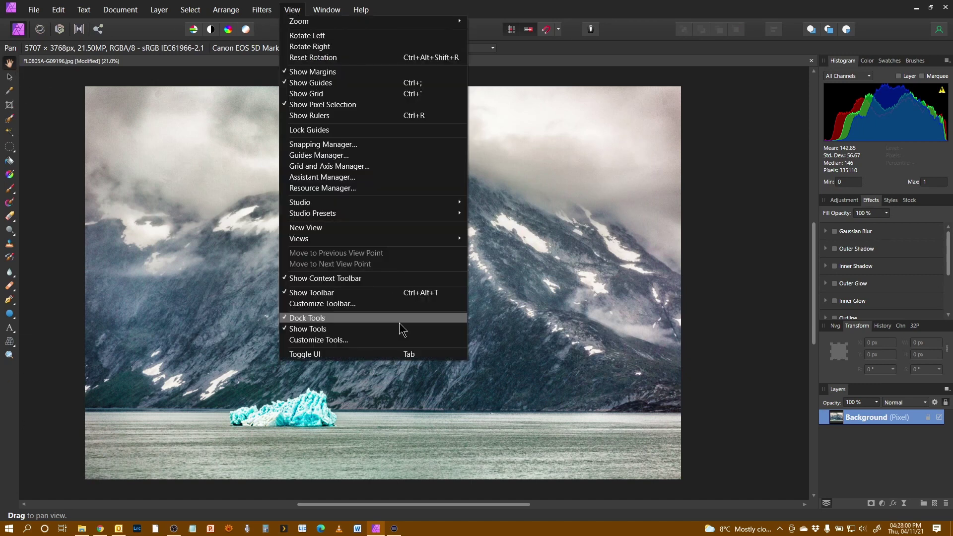
pyautogui.click(373, 341)
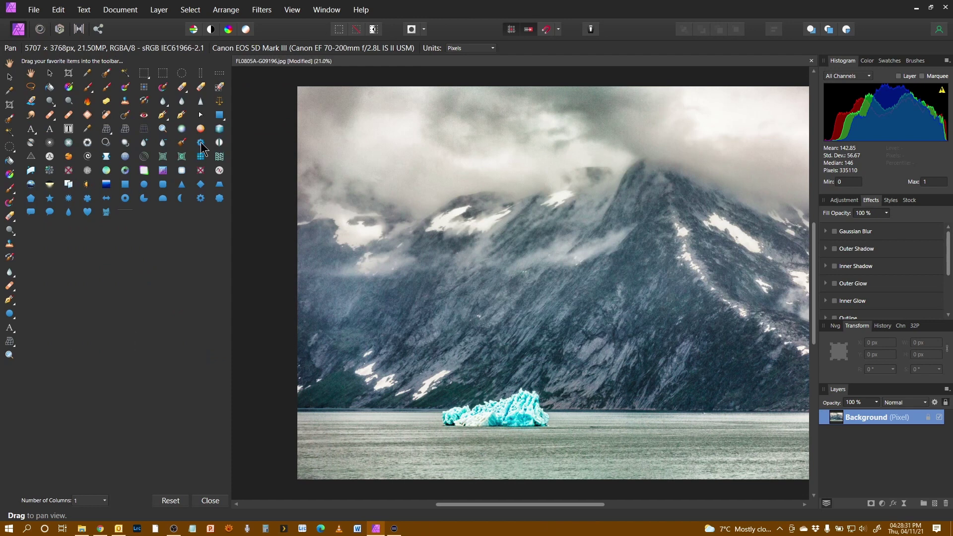
pyautogui.moveTo(201, 143); pyautogui.dragTo(9, 368)
pyautogui.click(294, 10)
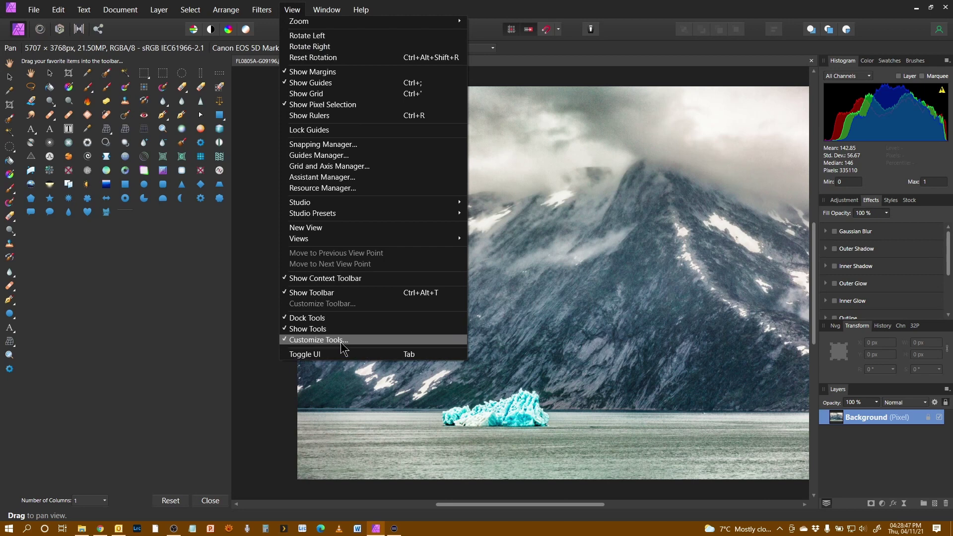
pyautogui.click(295, 341)
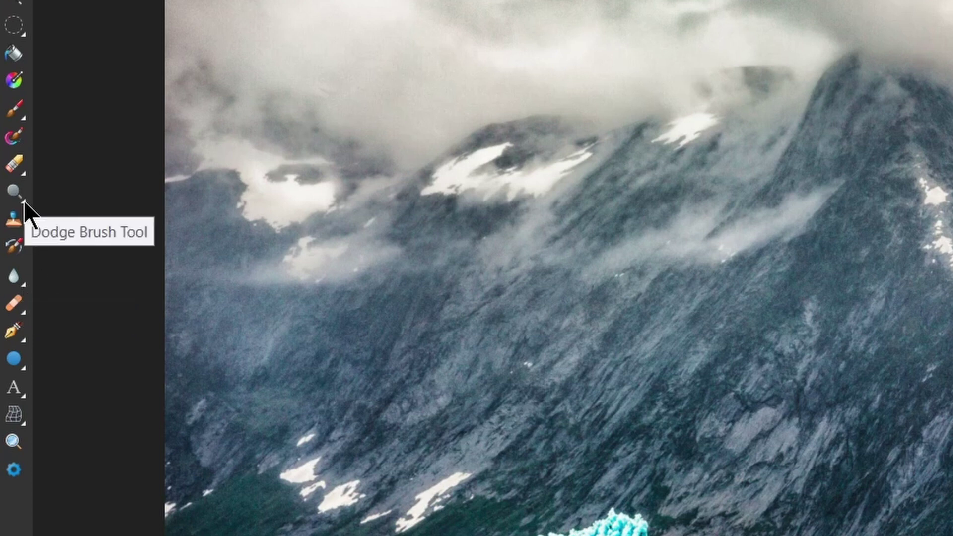
# Examine the grouped tools behind the Paint Brush and the marquee selection tools.
pyautogui.click(22, 111)
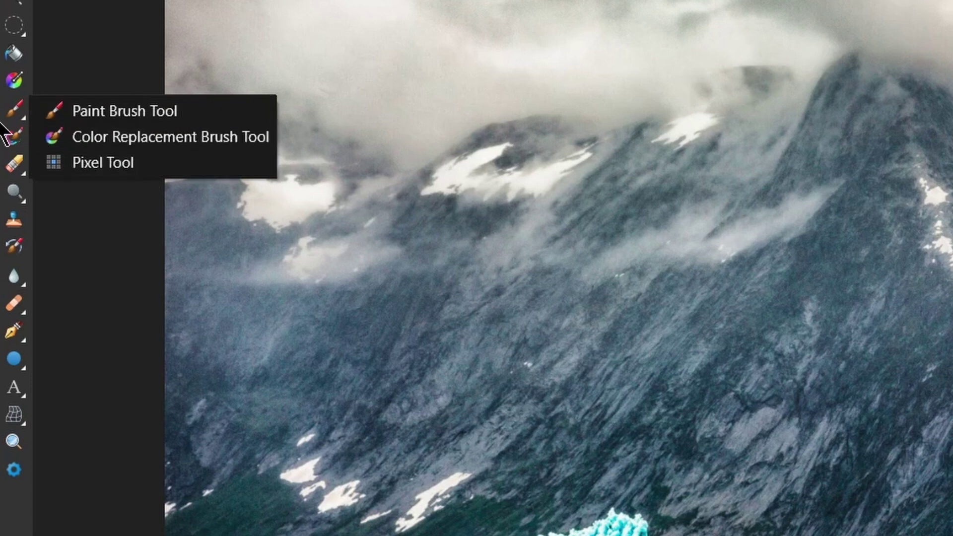
pyautogui.click(24, 36)
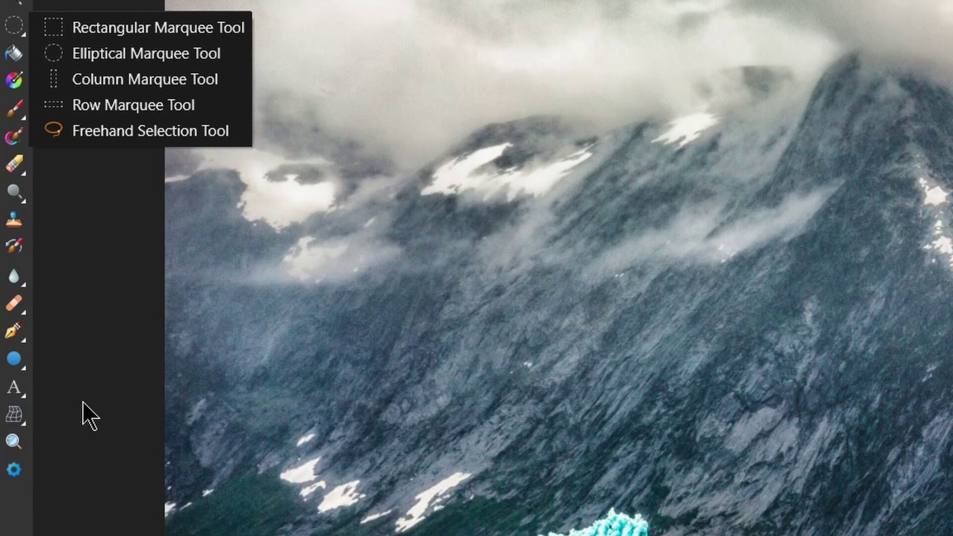
pyautogui.click(114, 399)
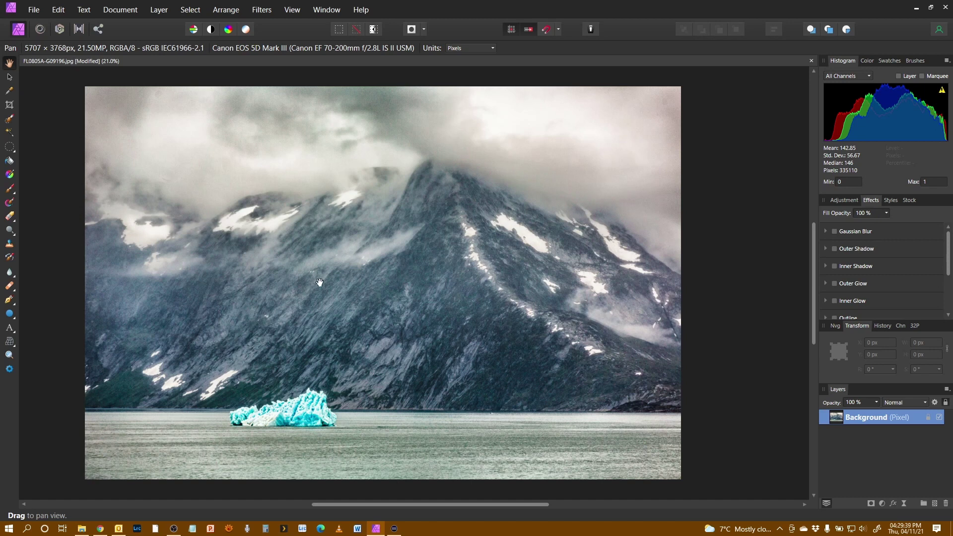
# Open the User Interface preferences and set the UI style to Light.
pyautogui.click(58, 13)
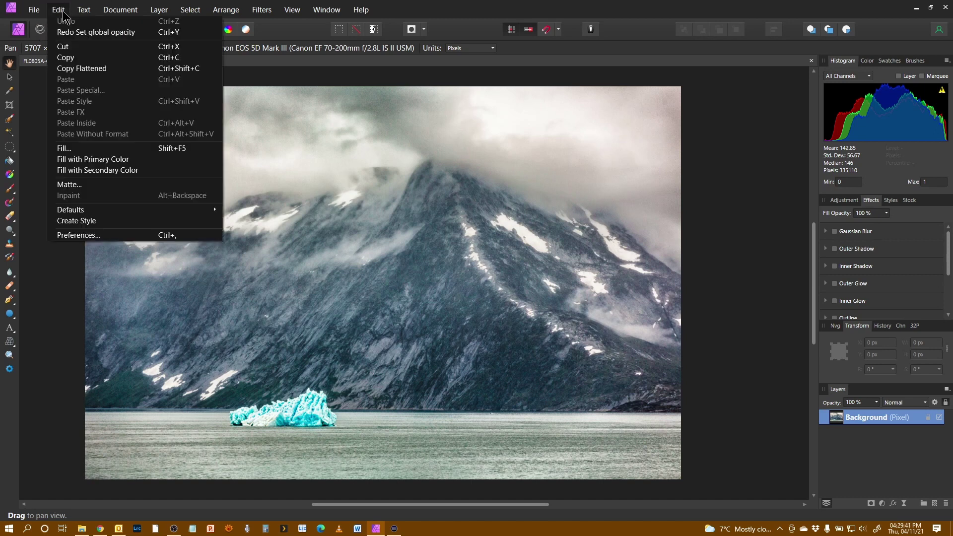
pyautogui.click(108, 236)
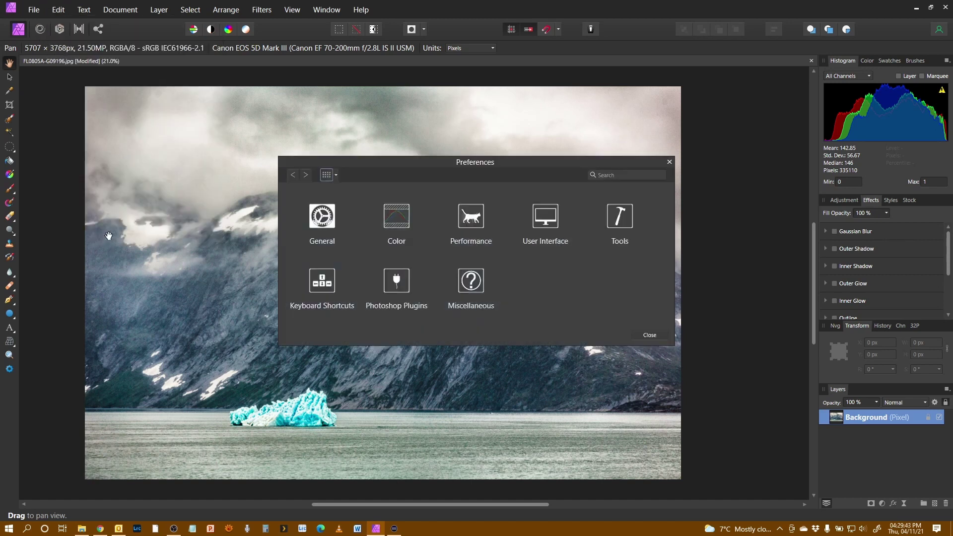
pyautogui.click(545, 218)
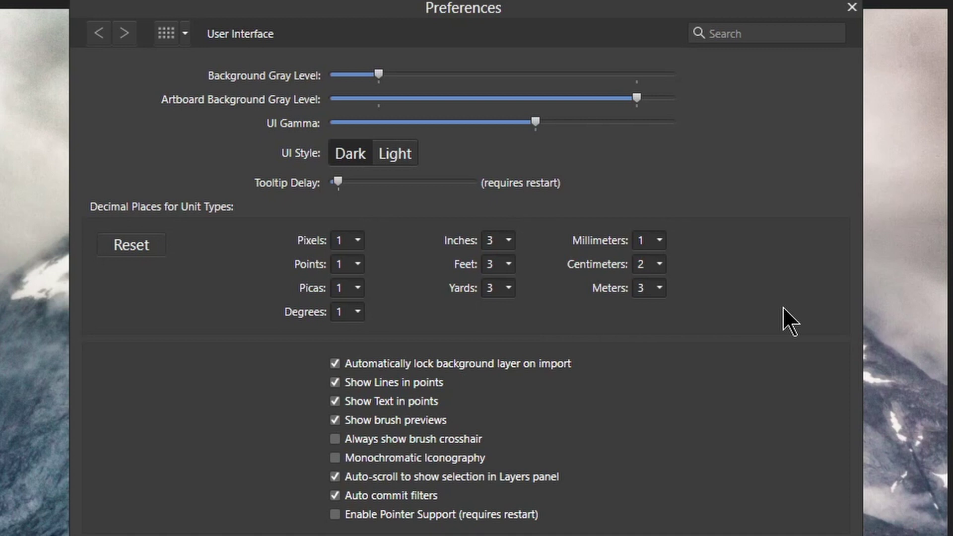
pyautogui.click(406, 154)
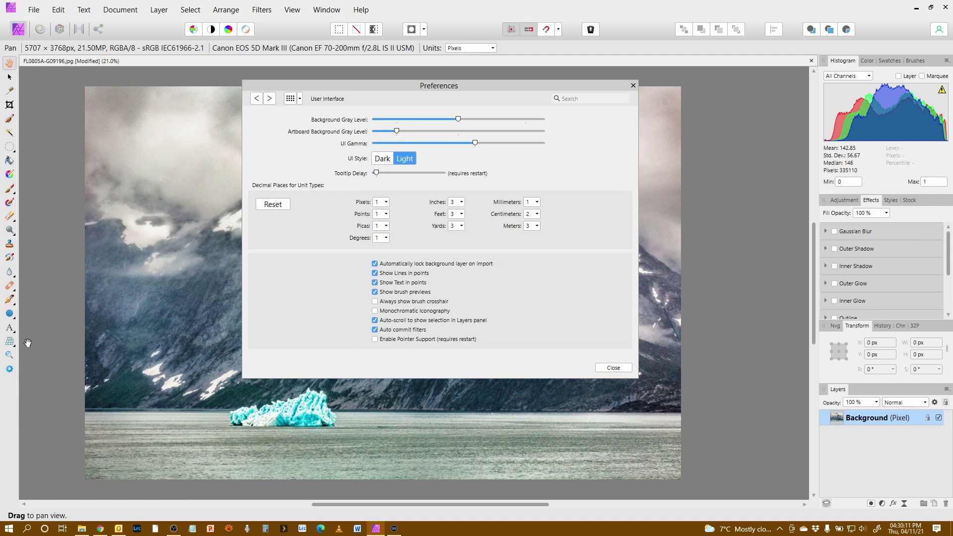
# Switch Monochromatic Iconography on and off, set the UI style back to Dark, and close the preferences.
pyautogui.click(375, 311)
pyautogui.click(376, 312)
pyautogui.click(381, 158)
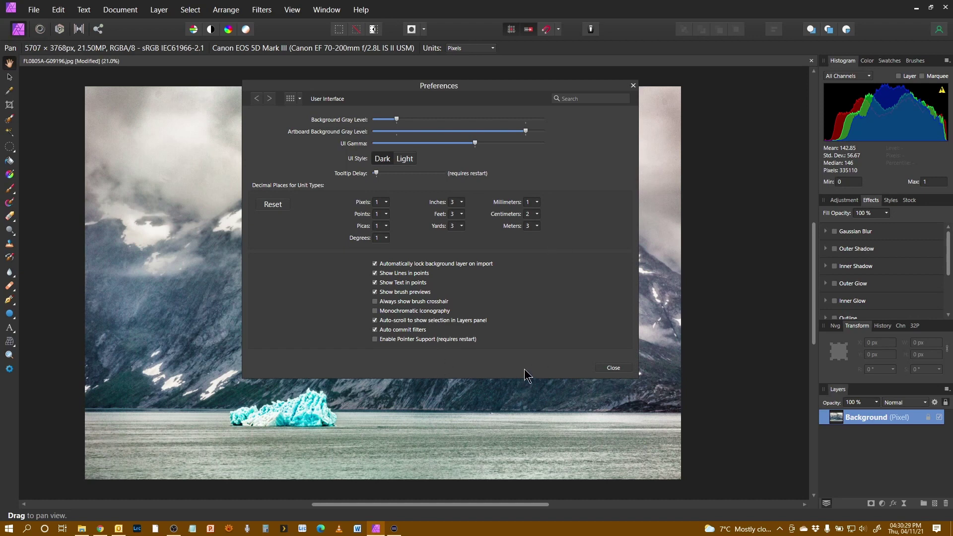
pyautogui.click(615, 370)
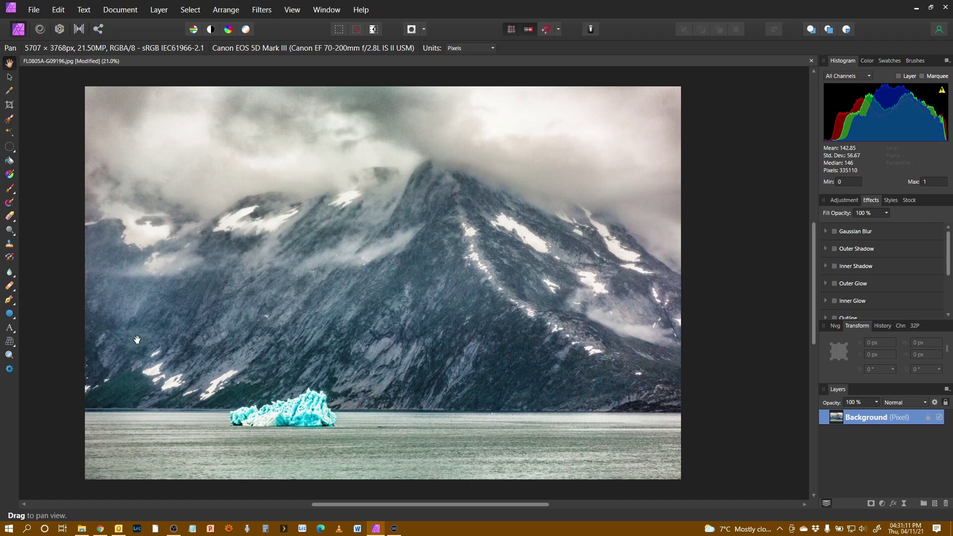
# Enter the Liquify Persona and reduce the brush size to 237.2 px.
pyautogui.click(40, 28)
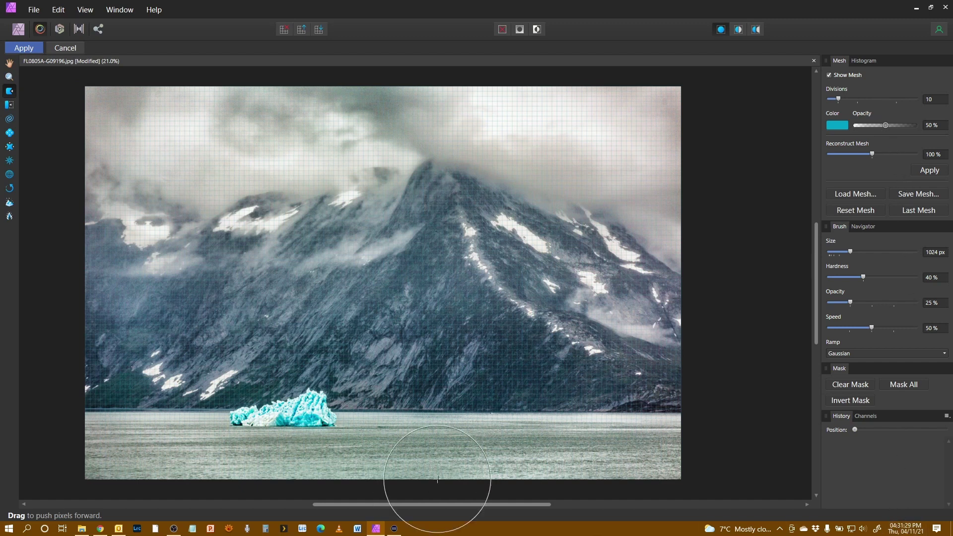
pyautogui.press('[')
pyautogui.press('[')
pyautogui.press('[')
pyautogui.press('[')
pyautogui.press('[')
pyautogui.press('[')
pyautogui.press('[')
pyautogui.press('[')
pyautogui.press('[')
pyautogui.press('[')
pyautogui.press('[')
pyautogui.press('[')
pyautogui.press('[')
# Push the top and left slope of the iceberg upward with several Push Forward strokes, and apply the liquify changes.
pyautogui.moveTo(309, 417); pyautogui.dragTo(314, 382)
pyautogui.moveTo(298, 417)
pyautogui.mouseDown()
pyautogui.moveTo(299, 382)
pyautogui.moveTo(280, 414)
pyautogui.moveTo(286, 382)
pyautogui.mouseUp()
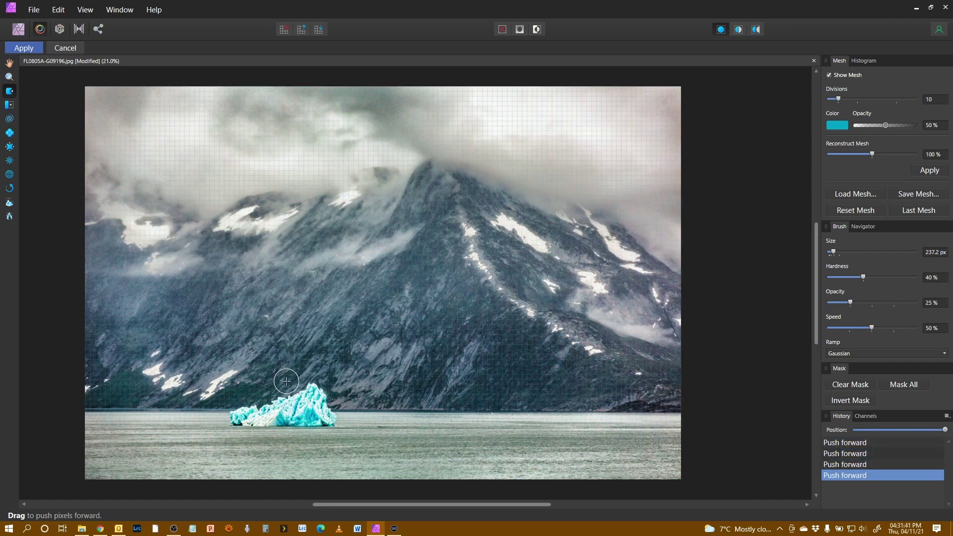
pyautogui.moveTo(262, 414); pyautogui.dragTo(263, 387)
pyautogui.moveTo(258, 408)
pyautogui.mouseDown()
pyautogui.moveTo(297, 404)
pyautogui.moveTo(296, 377)
pyautogui.moveTo(310, 401)
pyautogui.moveTo(289, 408)
pyautogui.moveTo(290, 357)
pyautogui.moveTo(318, 400)
pyautogui.moveTo(312, 386)
pyautogui.moveTo(312, 403)
pyautogui.moveTo(312, 379)
pyautogui.moveTo(312, 407)
pyautogui.moveTo(325, 390)
pyautogui.moveTo(319, 414)
pyautogui.moveTo(317, 404)
pyautogui.moveTo(291, 396)
pyautogui.moveTo(295, 369)
pyautogui.mouseUp()
pyautogui.moveTo(293, 408); pyautogui.dragTo(296, 372)
pyautogui.moveTo(274, 411); pyautogui.dragTo(274, 372)
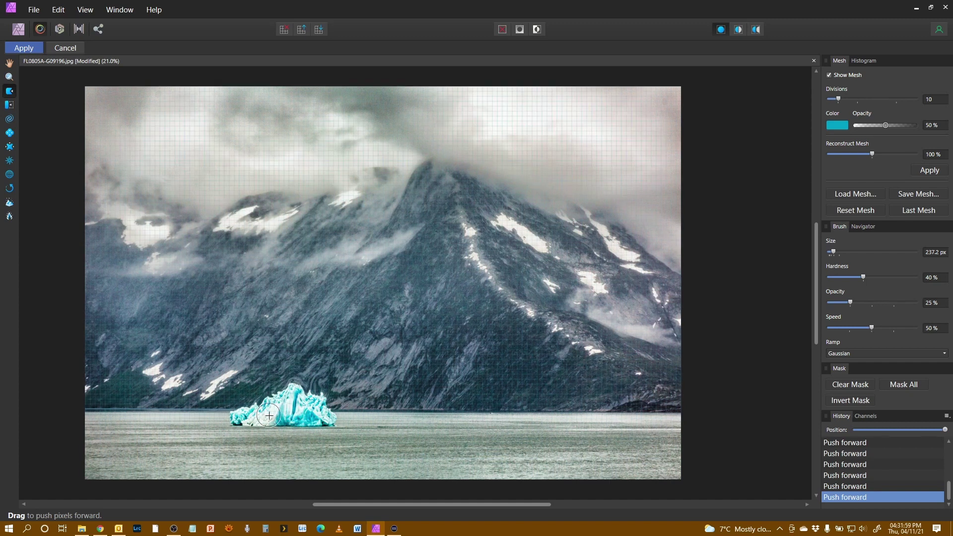
pyautogui.moveTo(257, 415); pyautogui.dragTo(260, 377)
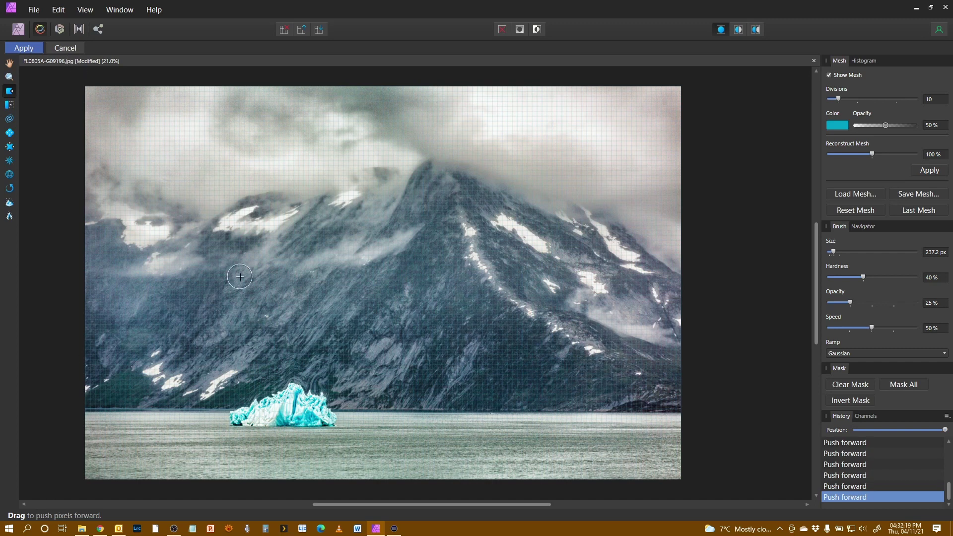
pyautogui.click(24, 48)
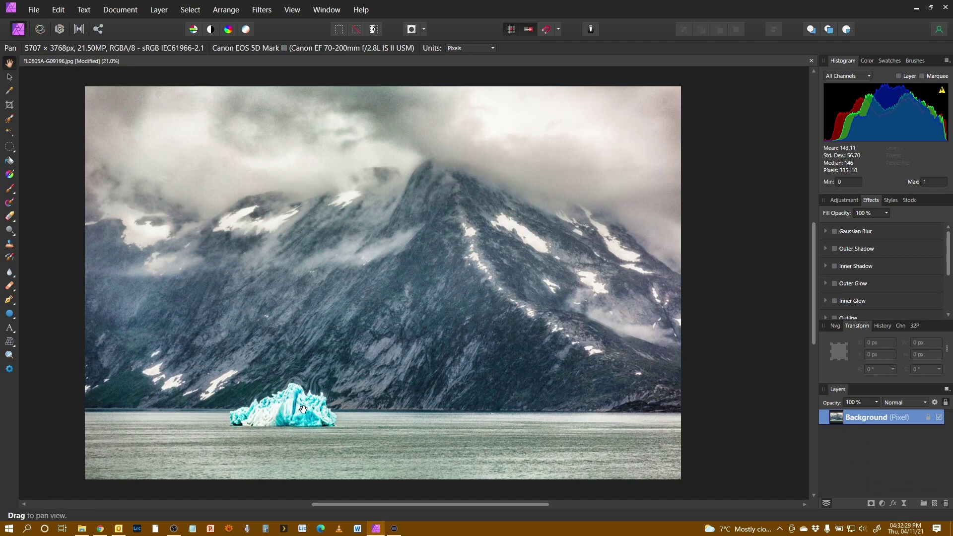
# View the Develop Persona and the Tone Mapping Persona in turn, cancelling each without applying changes.
pyautogui.click(59, 29)
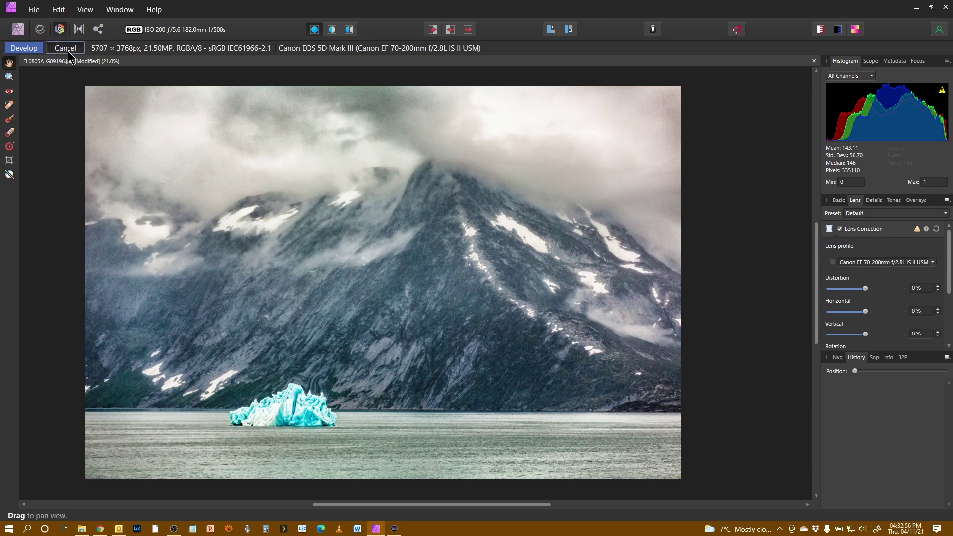
pyautogui.click(66, 49)
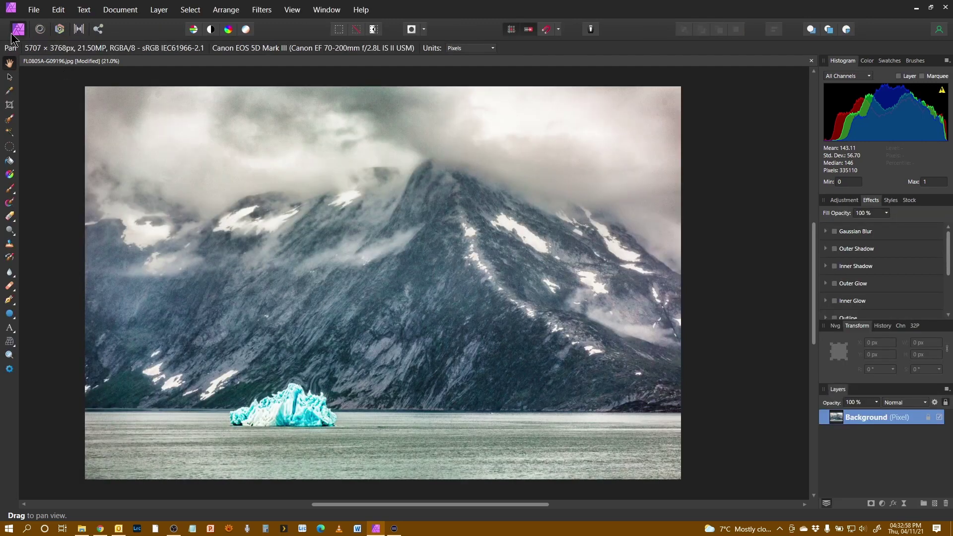
pyautogui.click(79, 29)
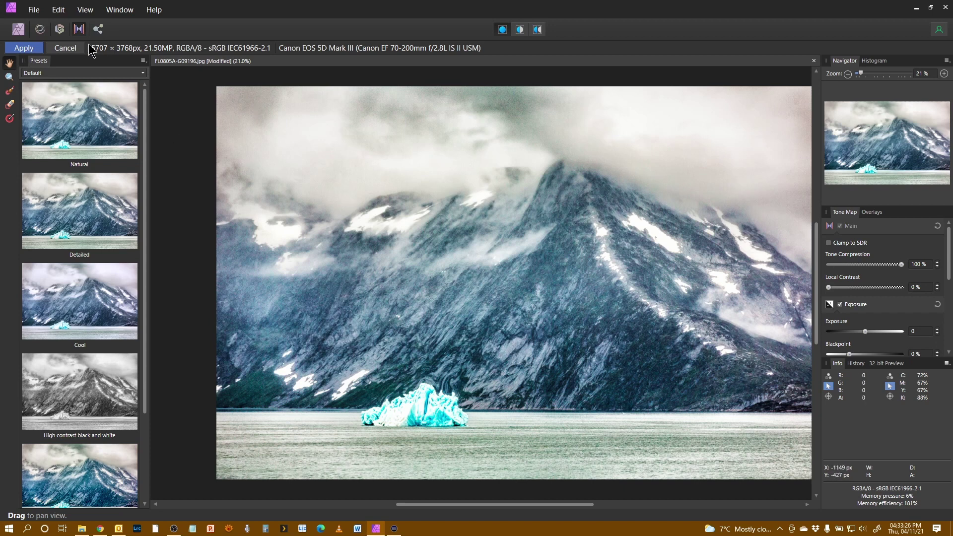
pyautogui.click(66, 49)
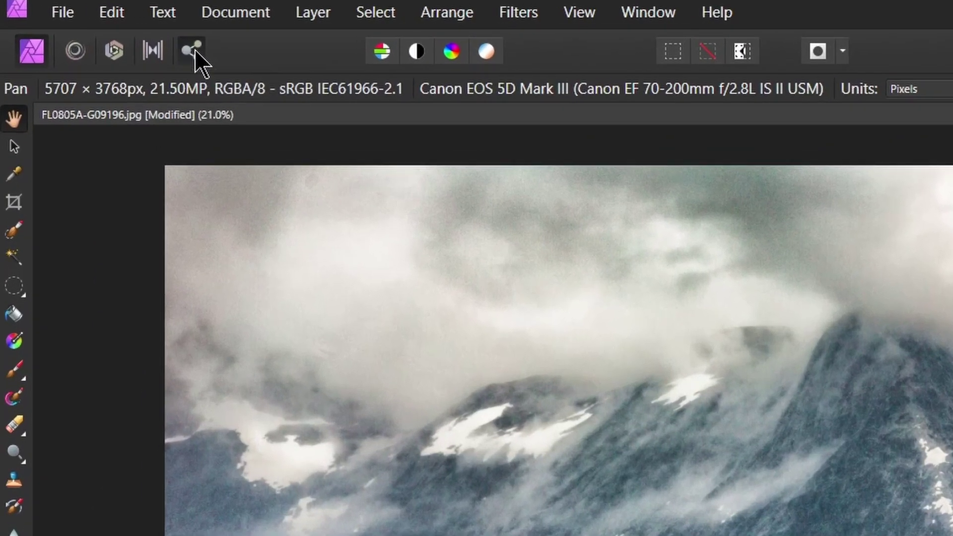
# Switch to the Export Persona and look up the regular Export command among the file commands without running it.
pyautogui.click(99, 29)
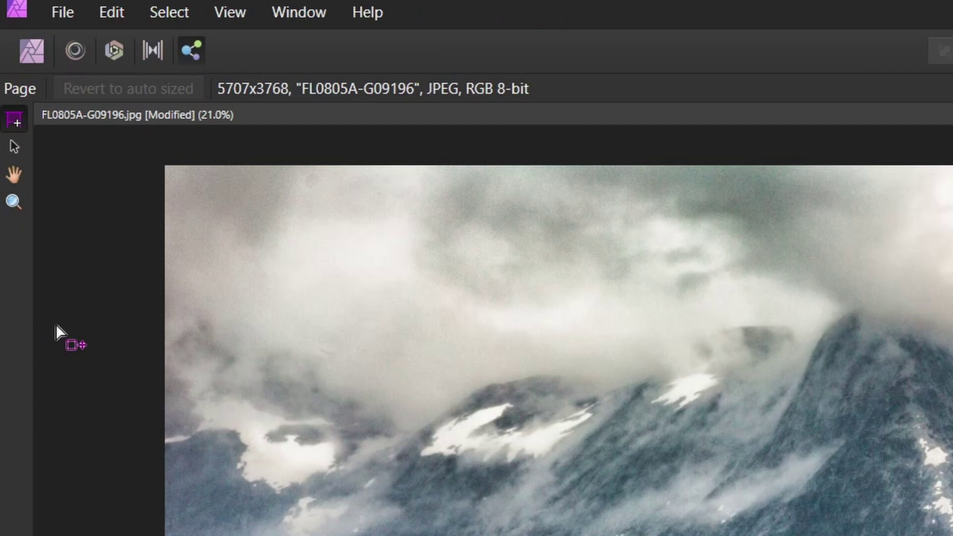
pyautogui.click(62, 12)
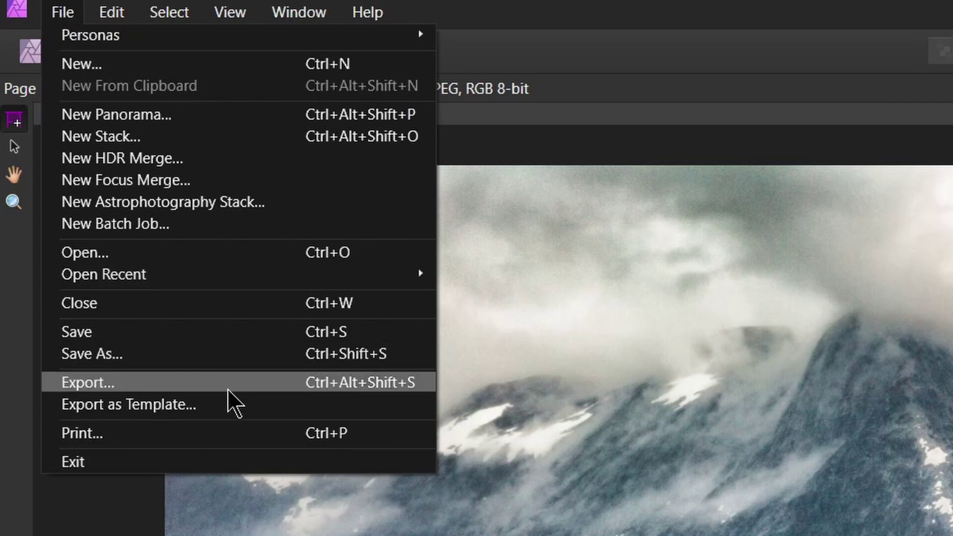
pyautogui.click(533, 14)
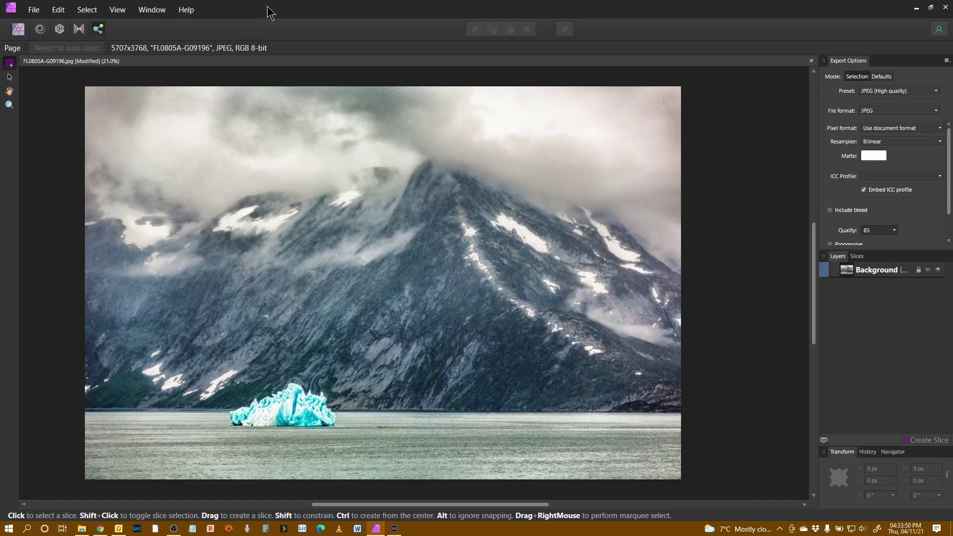